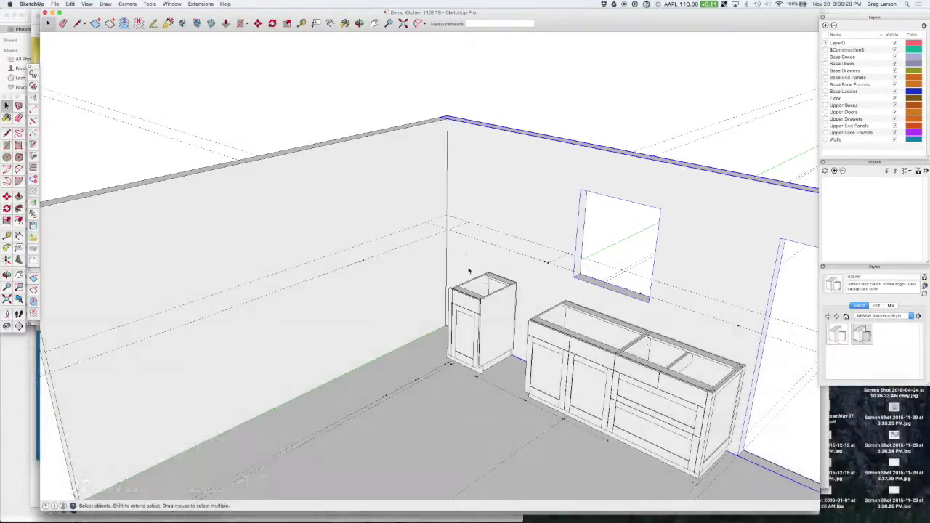
Show the GKWare Cab Maker tool palette and undock it so it floats
middle_drag(468, 268, 453, 245)
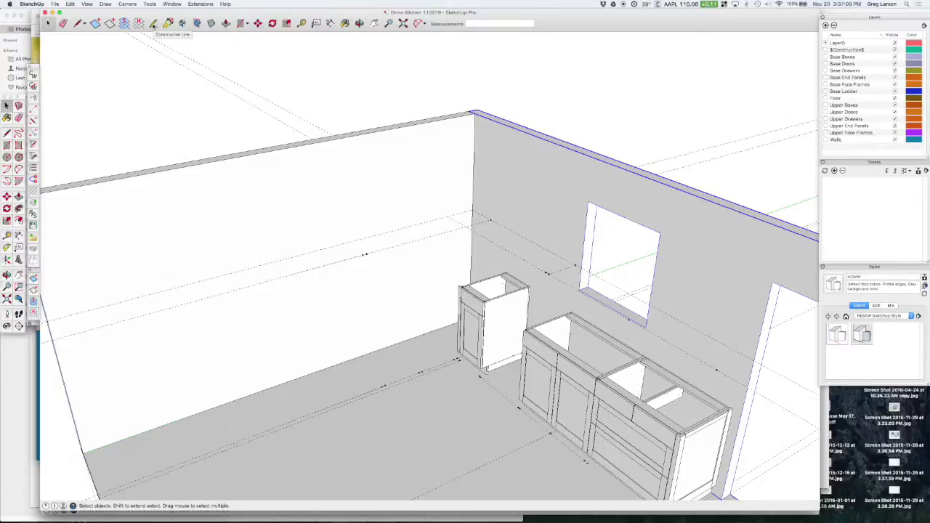
click(88, 5)
mouse_move(116, 14)
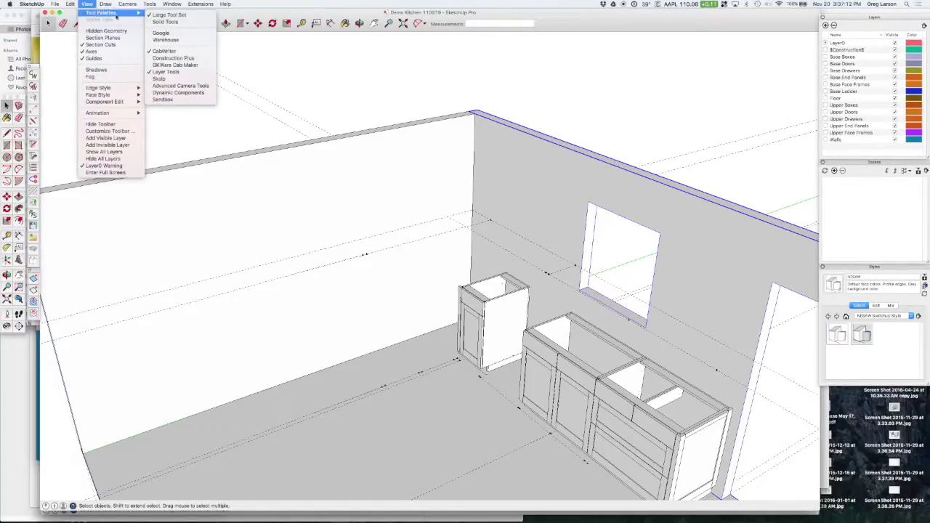
click(163, 63)
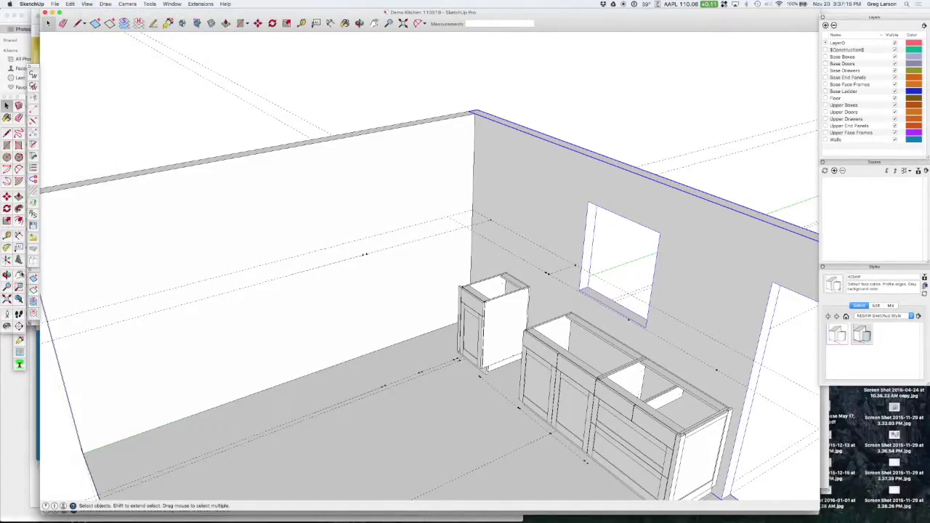
click(19, 341)
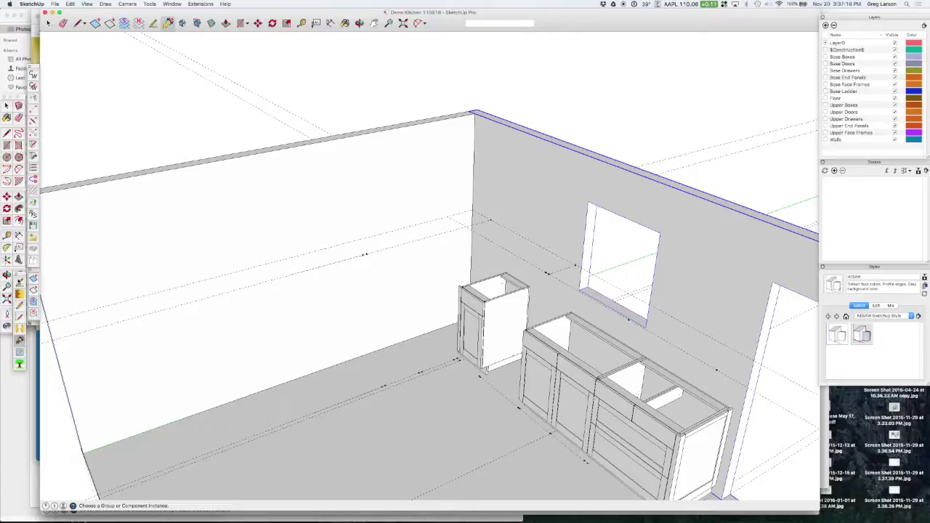
mouse_move(19, 335)
mouse_down()
mouse_move(62, 244)
mouse_move(48, 66)
mouse_move(53, 341)
mouse_move(32, 337)
mouse_up()
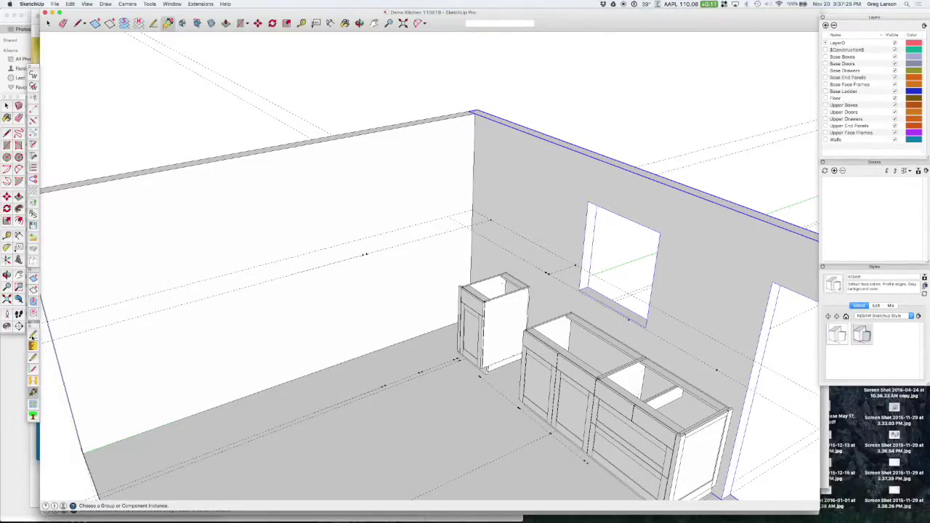
click(33, 335)
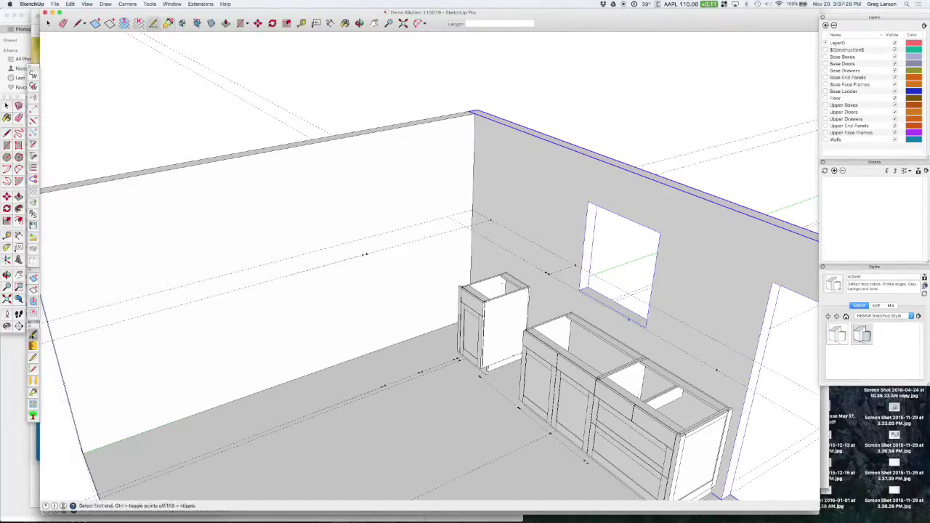
Measure 2 inches out from the corner guide point to place a new guide point
click(491, 218)
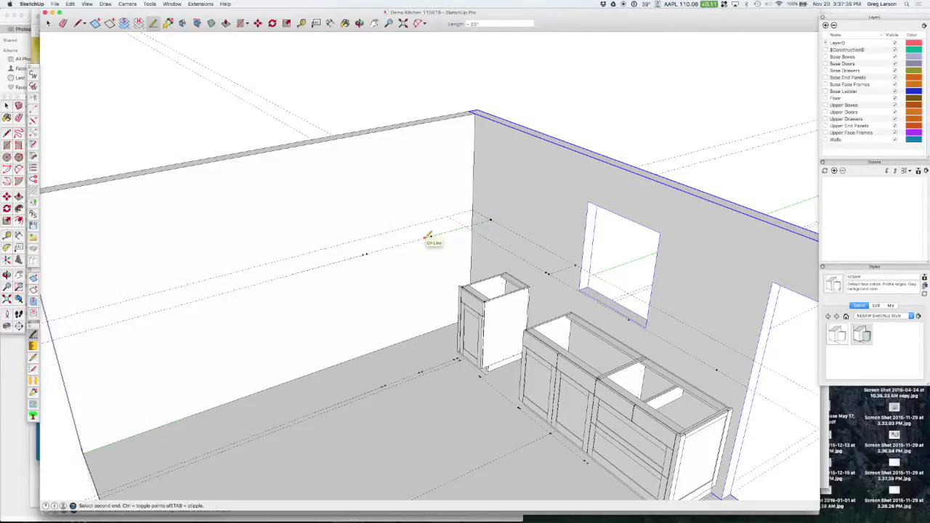
text(28)
key(Return)
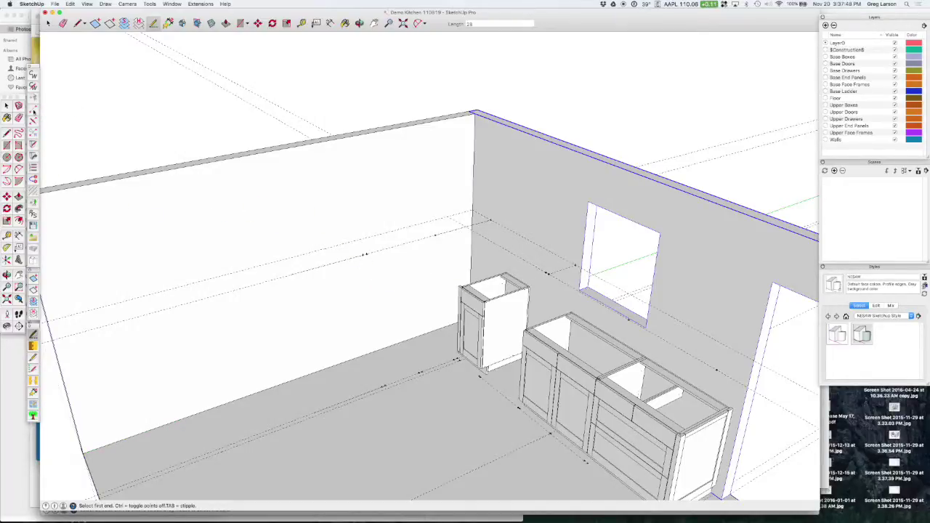
click(33, 108)
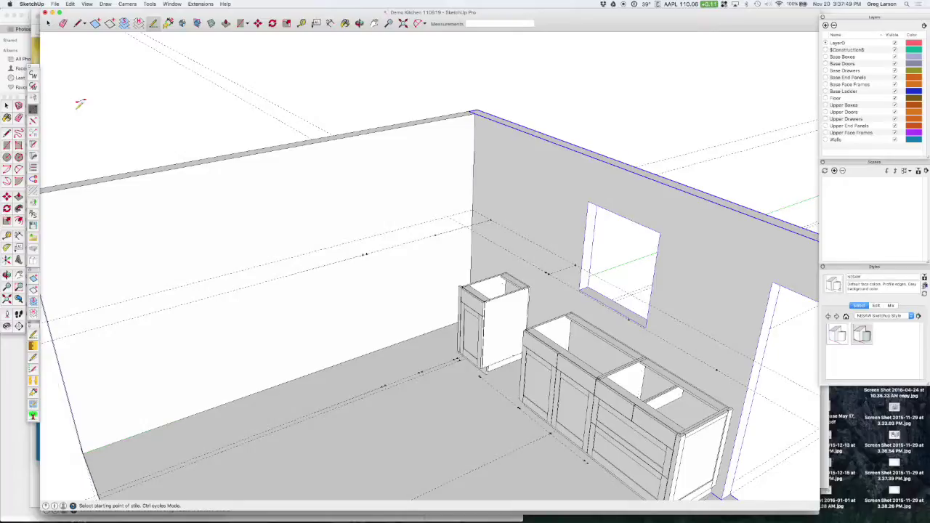
Place a Right Pivot Connector stile at the corner intersection of the guide lines
click(469, 219)
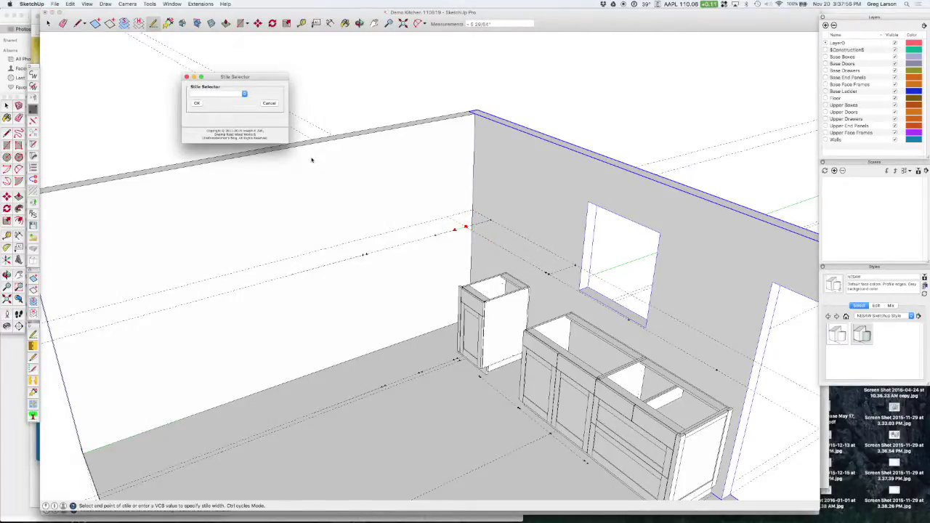
click(214, 94)
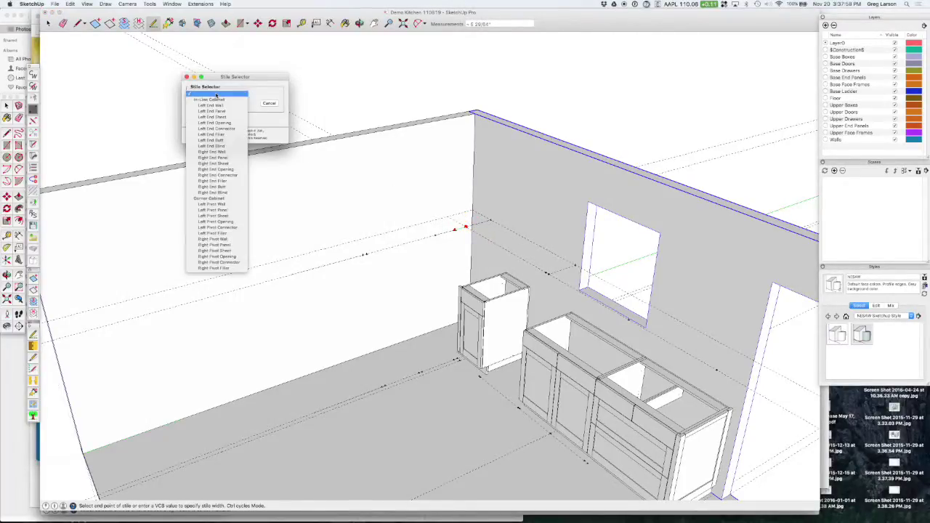
click(216, 263)
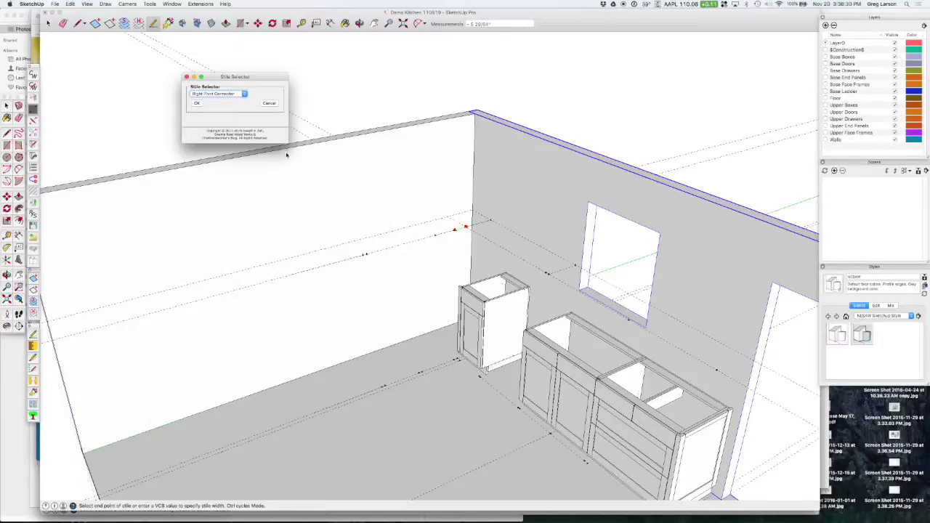
click(198, 104)
Place a Left End Panel stile at the guide point on the left wall
click(364, 254)
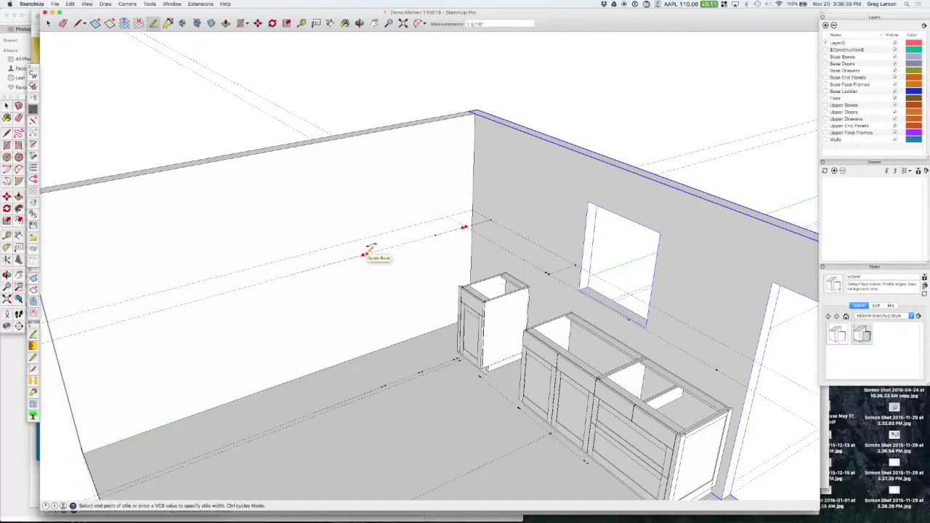
click(365, 255)
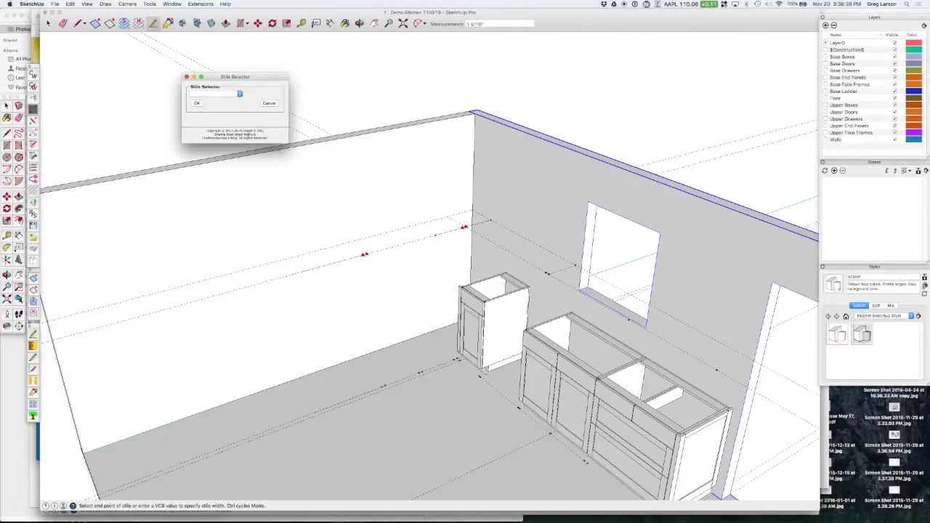
click(225, 94)
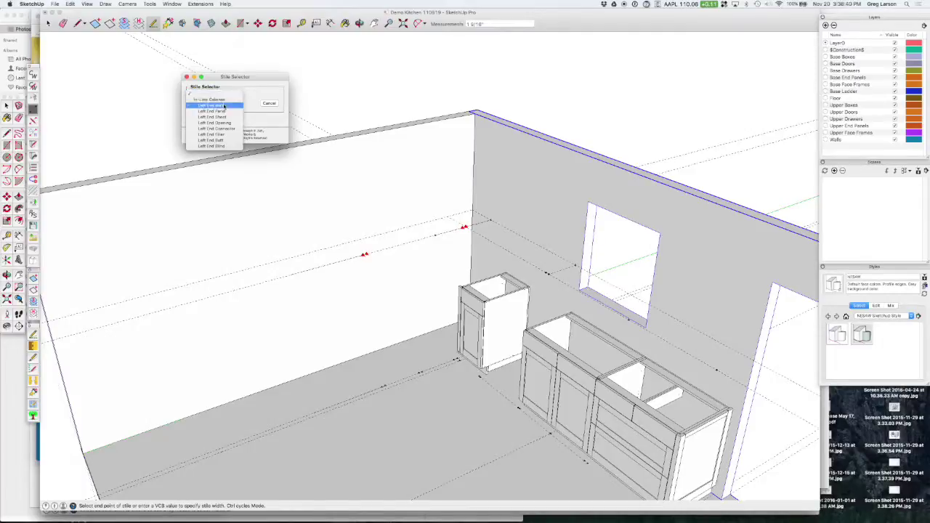
click(216, 111)
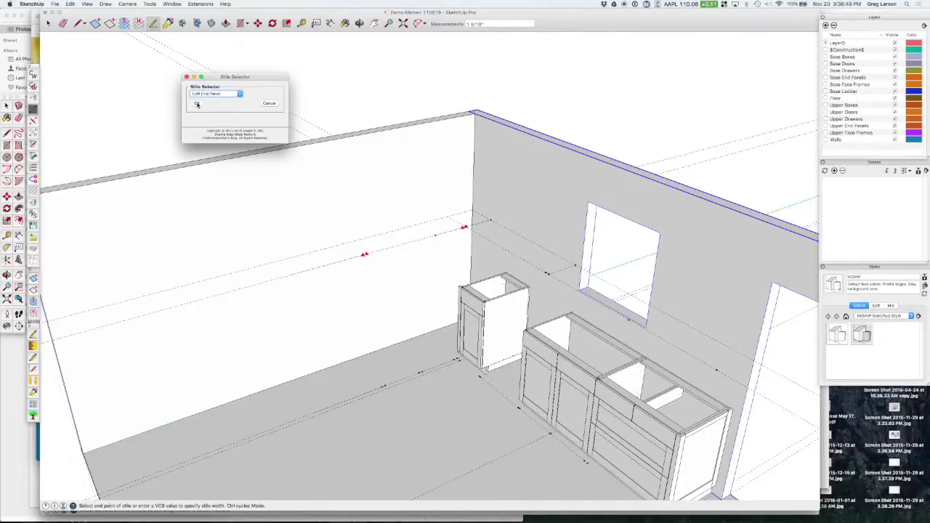
click(196, 104)
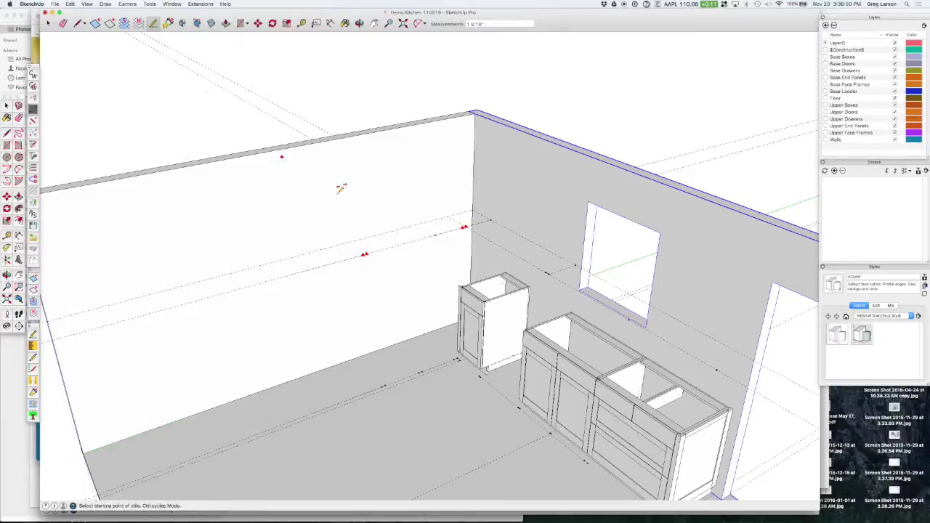
Place another stile near the corner and bring up the Box Selector
click(438, 231)
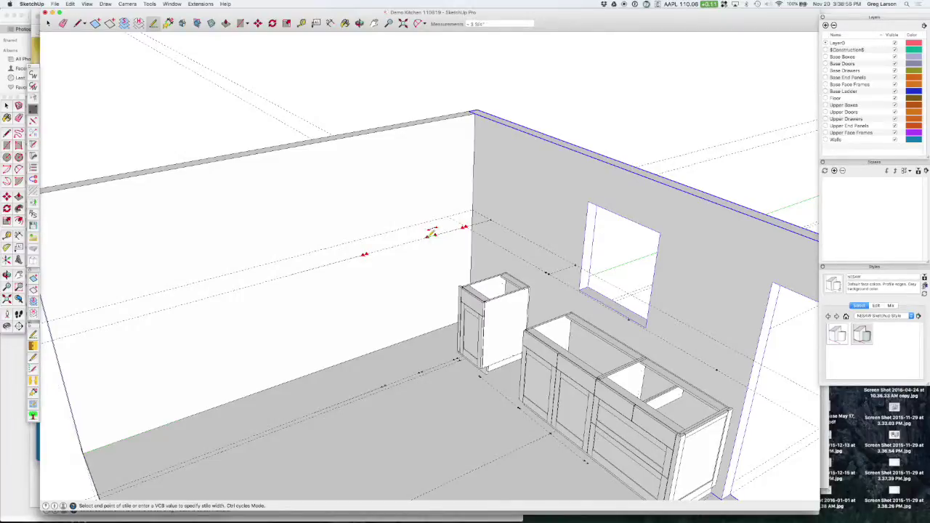
click(431, 233)
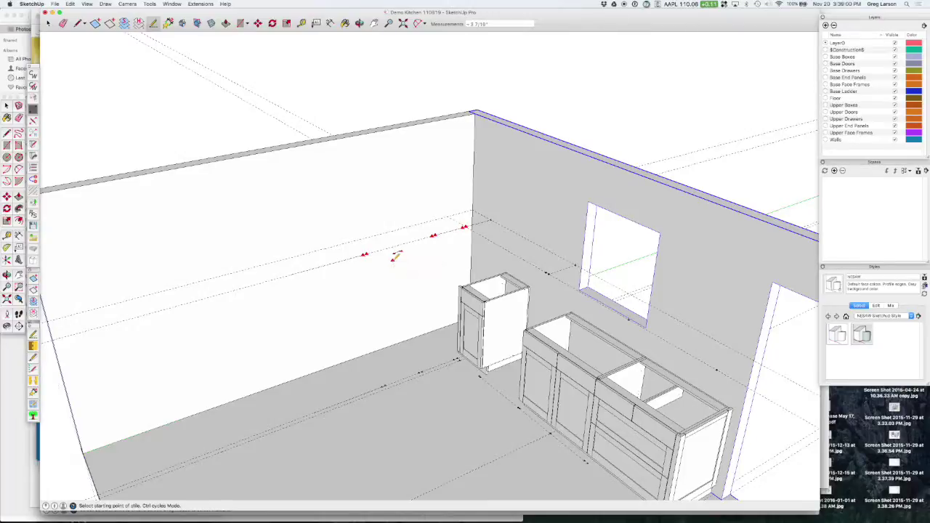
click(385, 307)
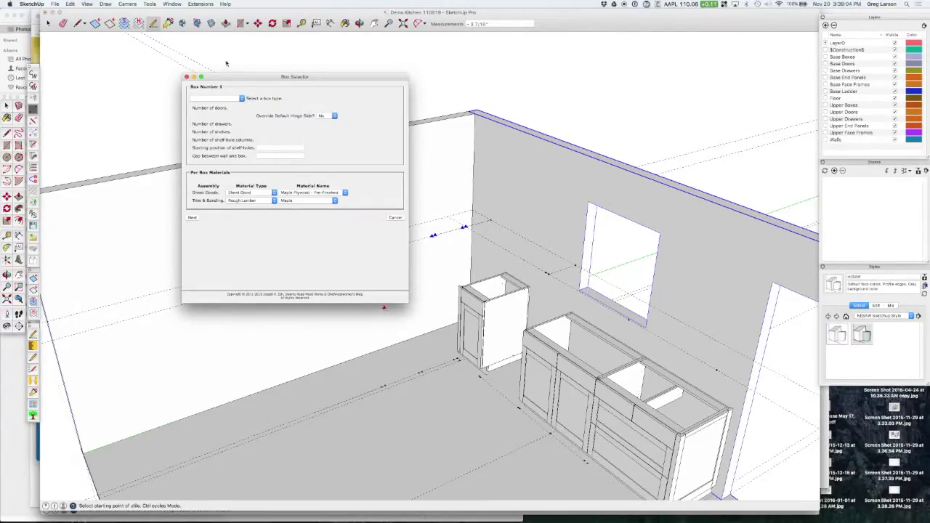
Set the first cabinet box to Diagonal Corner Upper
click(214, 99)
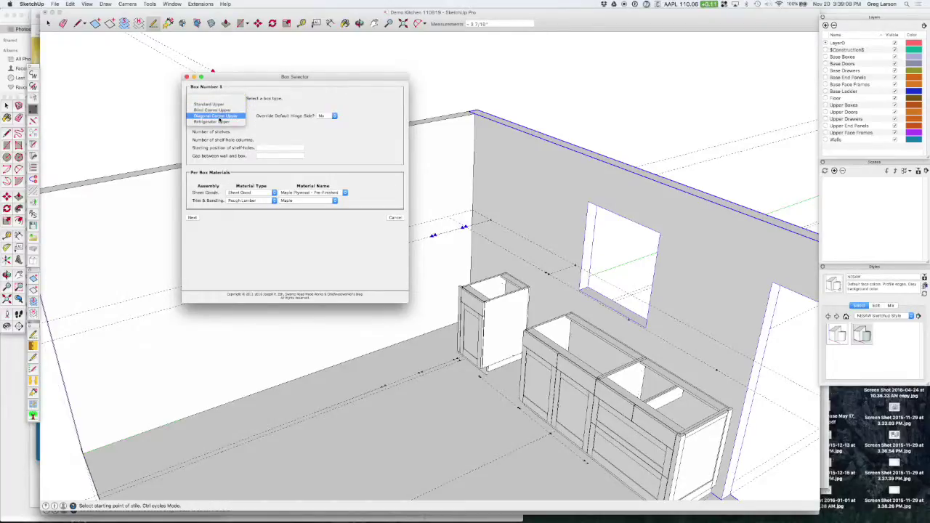
click(221, 120)
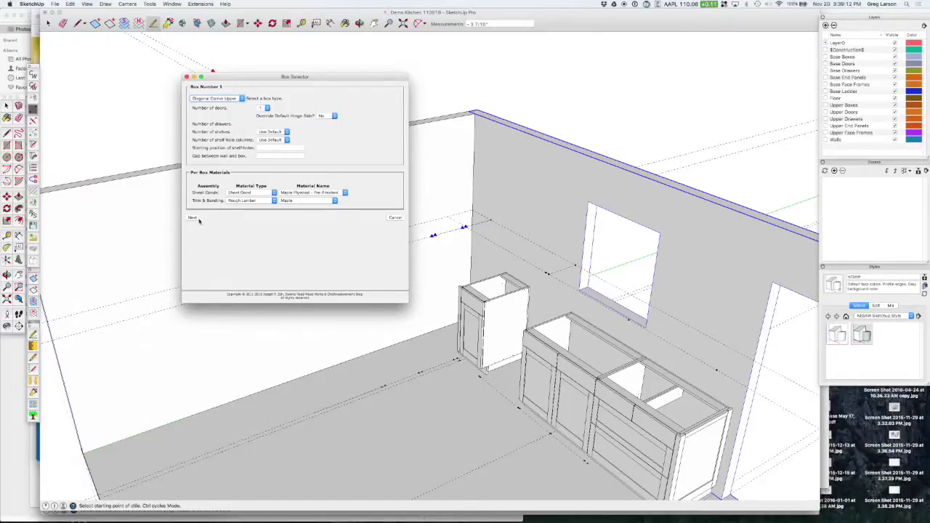
click(192, 219)
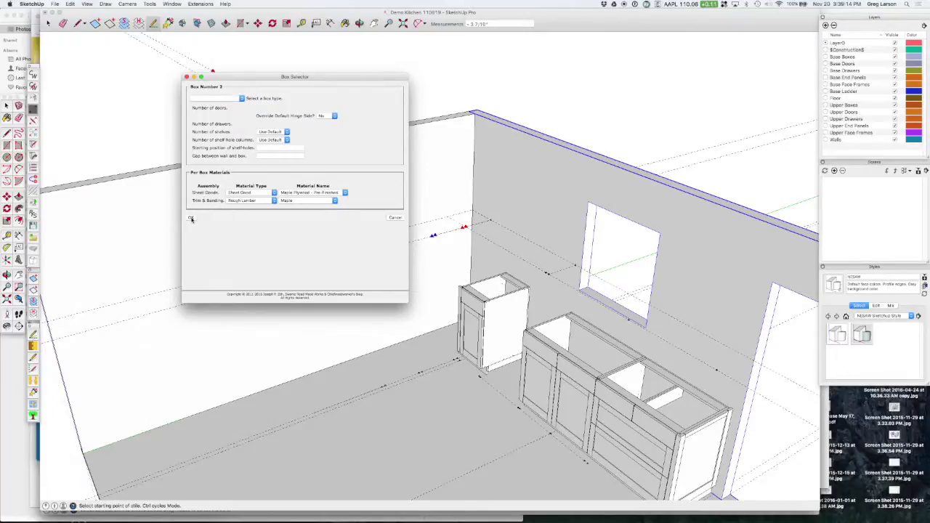
Make the second box a Standard Upper with 2 doors and generate the cabinets
drag(286, 77, 191, 76)
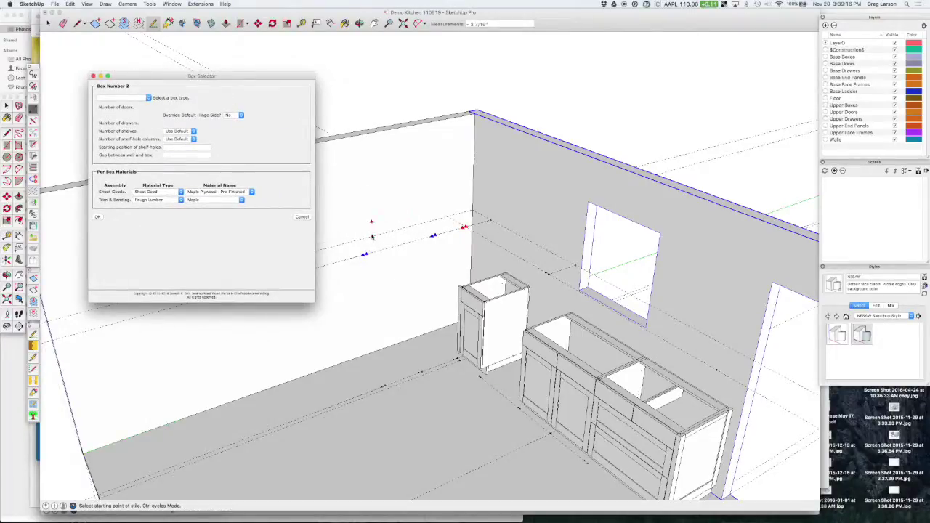
click(123, 97)
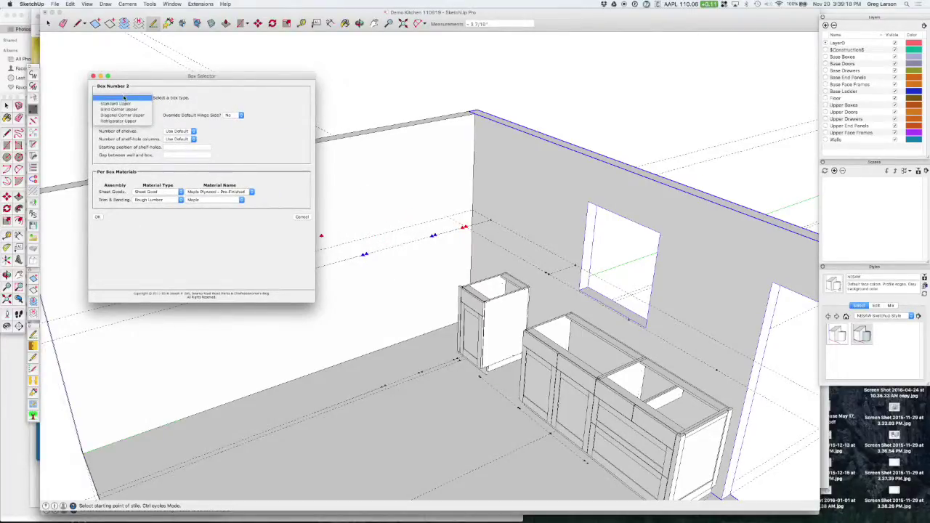
click(120, 102)
click(166, 108)
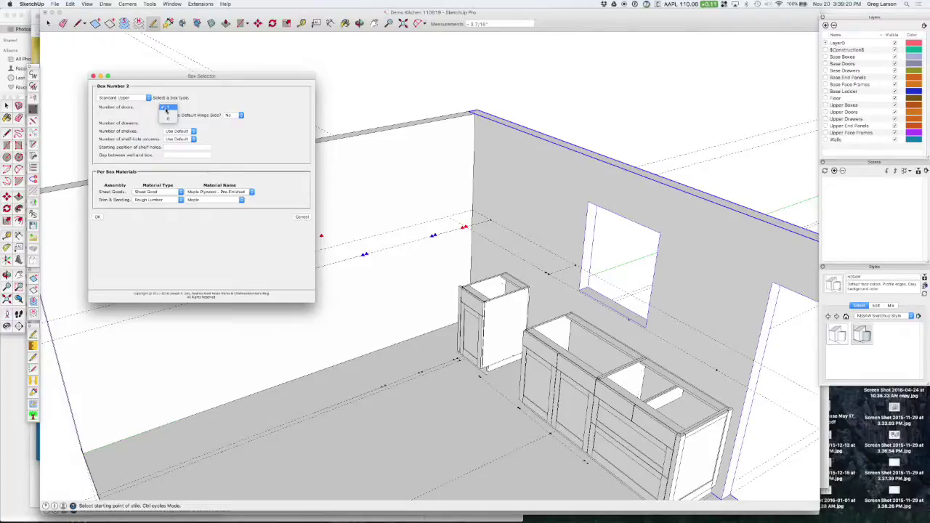
click(168, 118)
click(99, 218)
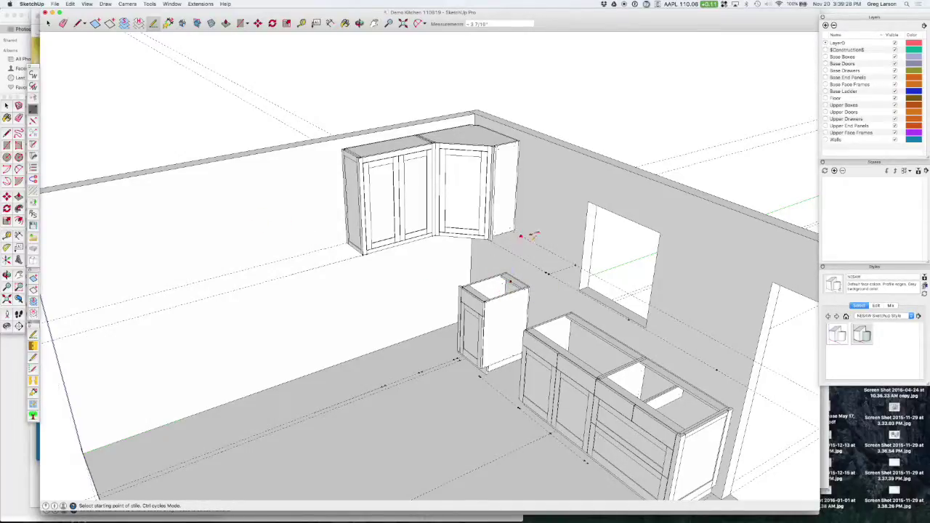
scroll(569, 242, up, 3)
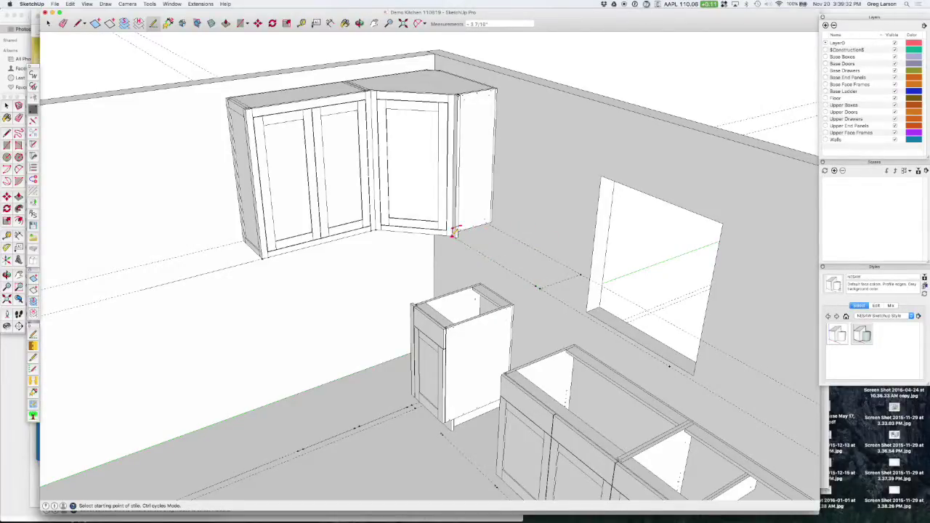
scroll(455, 234, up, 2)
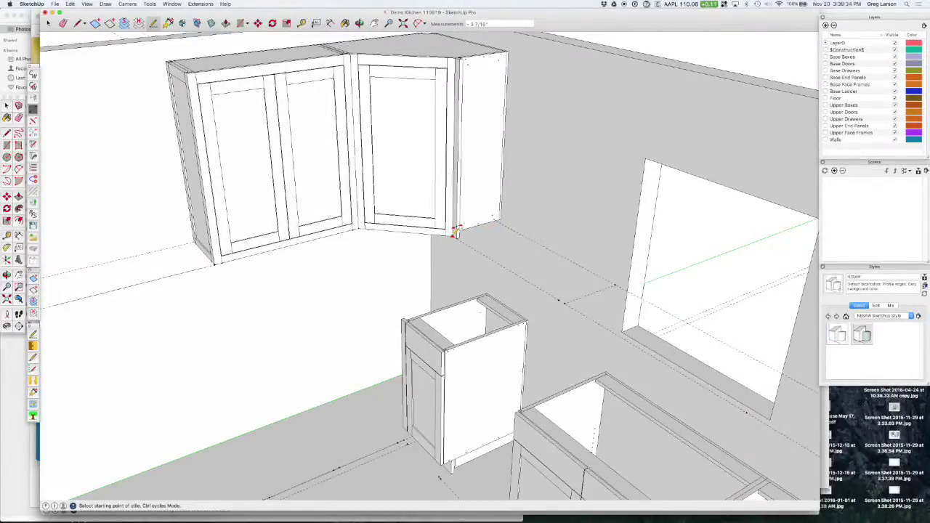
key(o)
scroll(455, 234, down, 2)
mouse_move(473, 99)
mouse_down()
mouse_move(465, 102)
mouse_move(478, 214)
mouse_up()
key(l)
scroll(460, 114, up, 4)
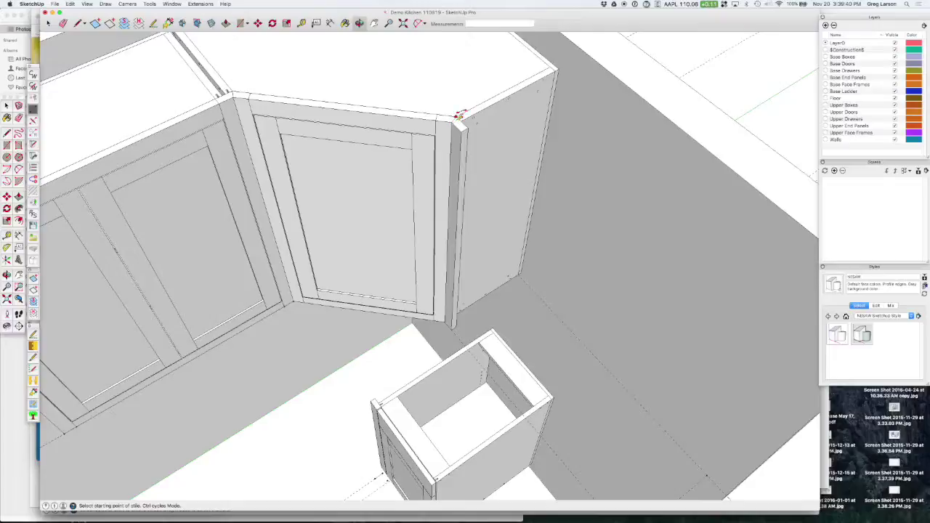
scroll(461, 128, down, 3)
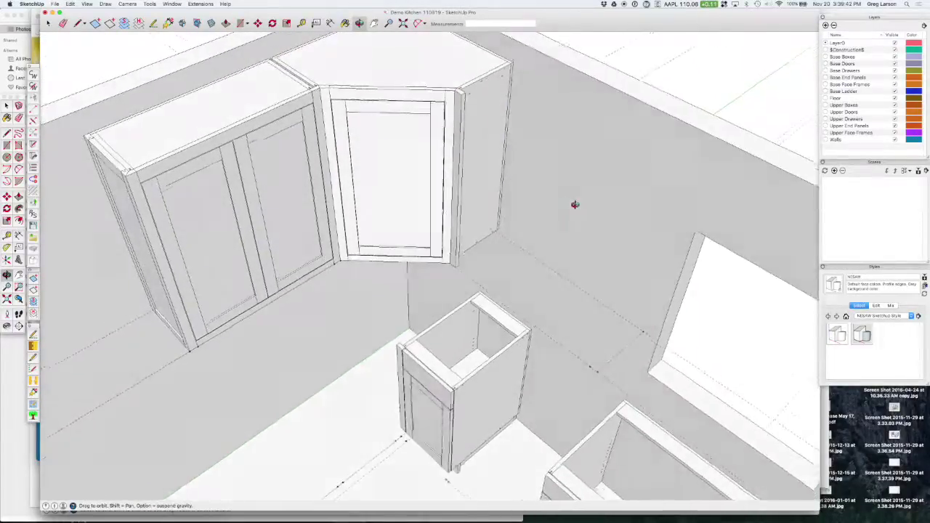
drag(575, 204, 618, 156)
key(t)
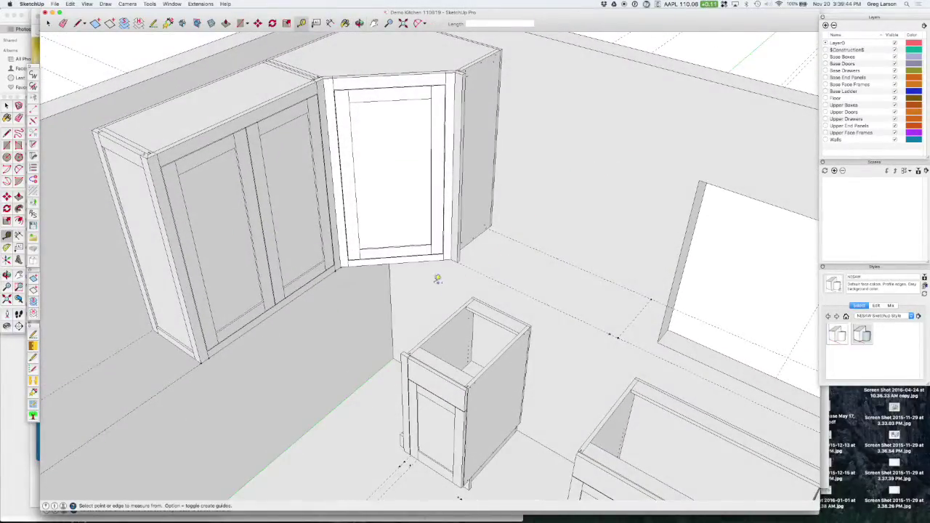
click(456, 257)
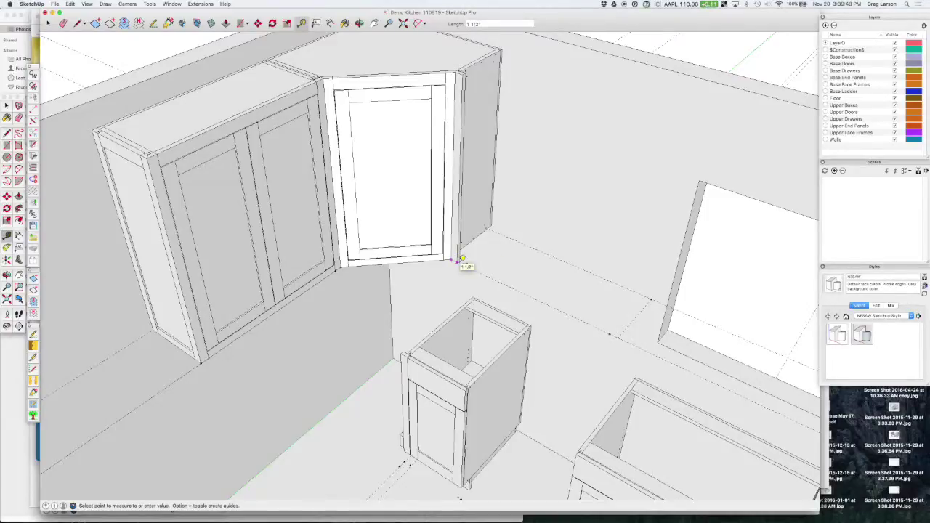
click(465, 263)
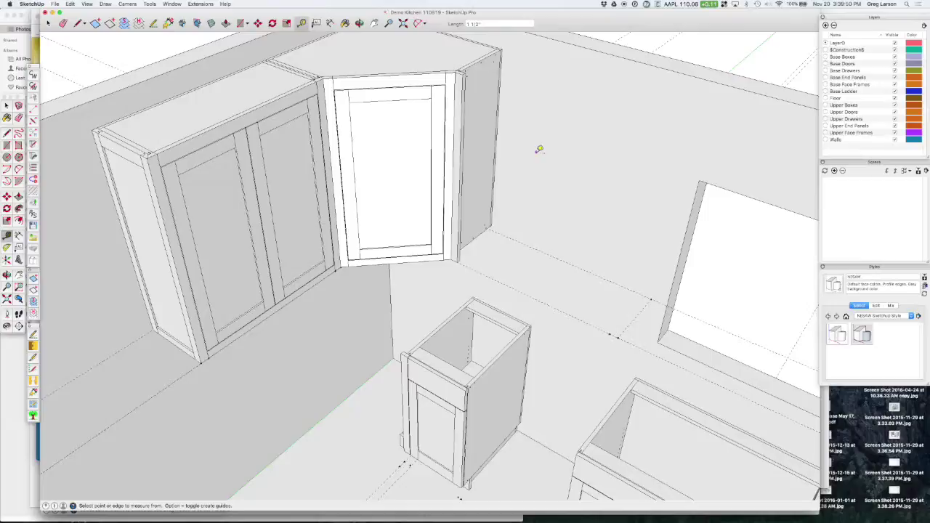
middle_drag(538, 155, 540, 150)
middle_drag(535, 92, 445, 73)
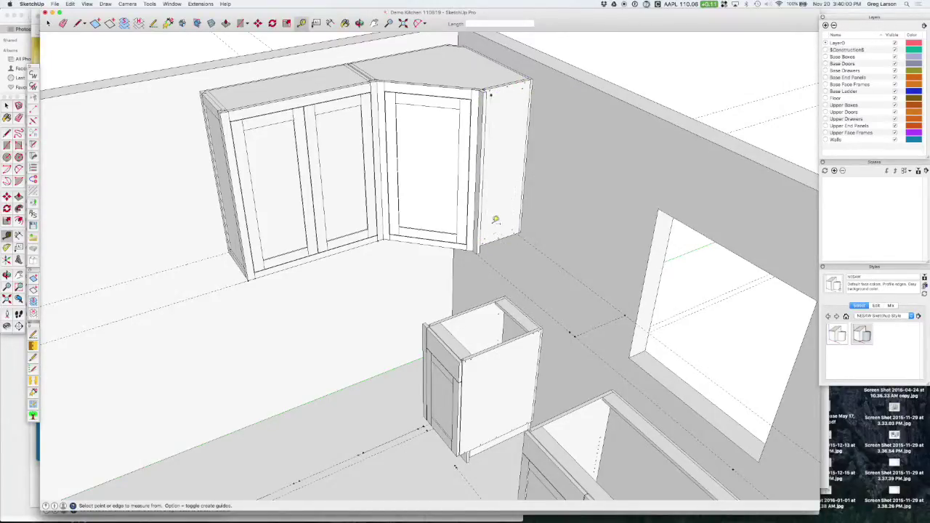
middle_drag(513, 236, 587, 240)
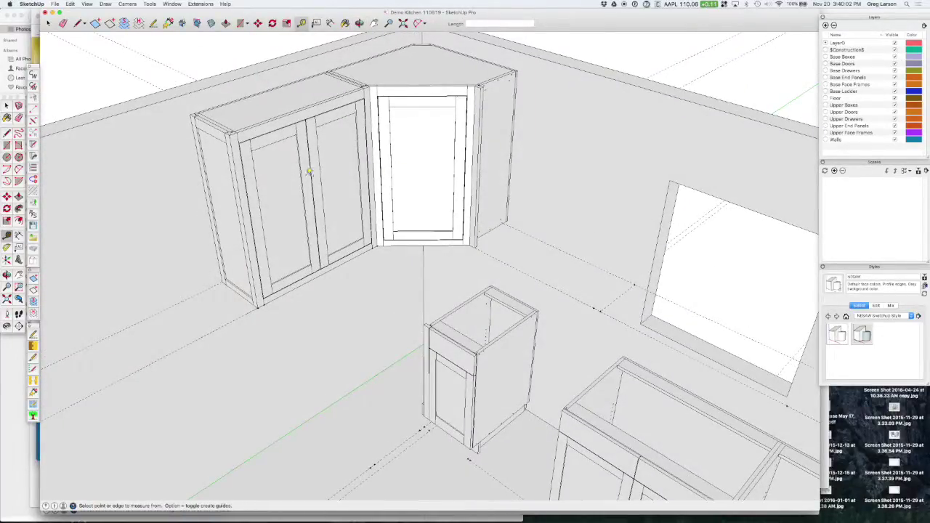
Place a Left End Connector stile at the corner cabinet's edge
click(32, 110)
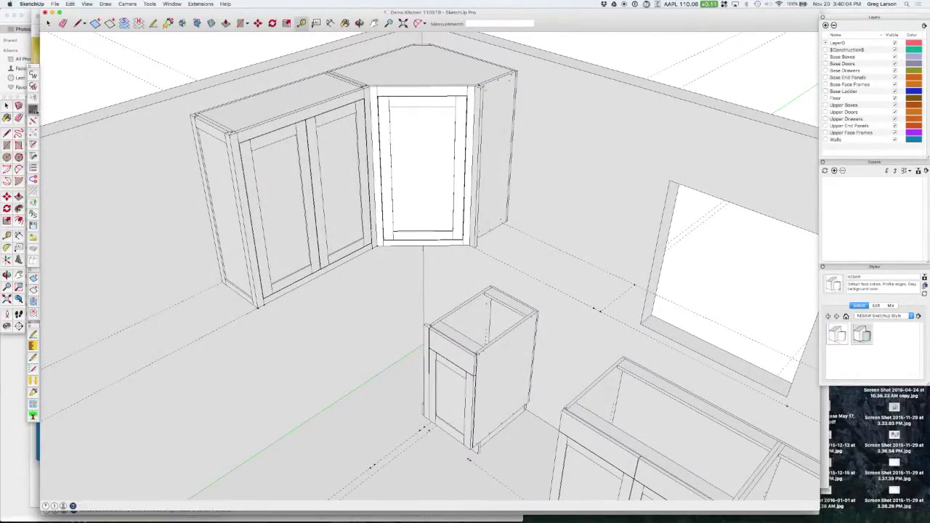
click(472, 243)
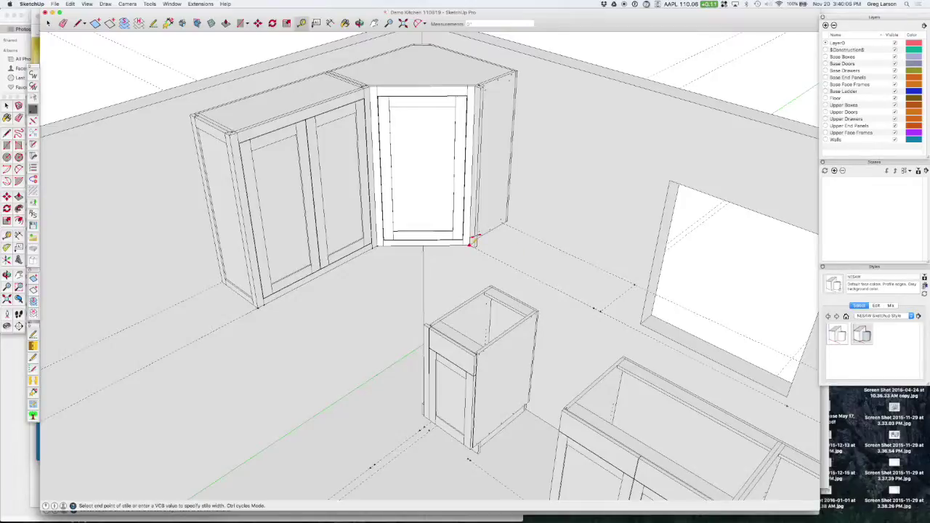
click(472, 246)
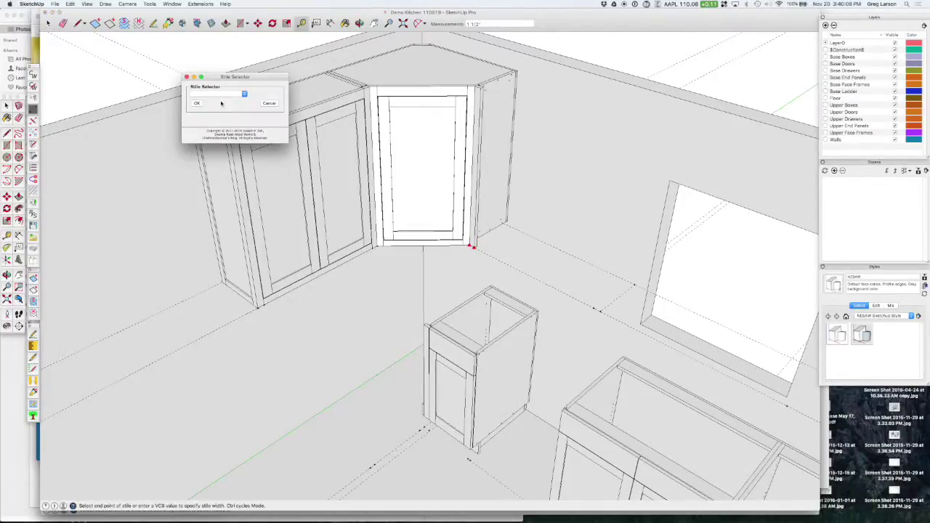
click(221, 94)
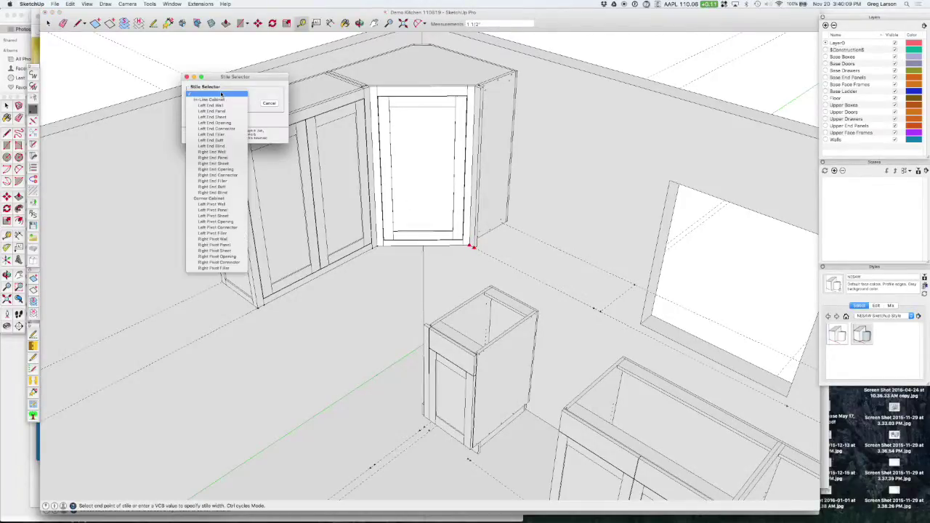
click(222, 128)
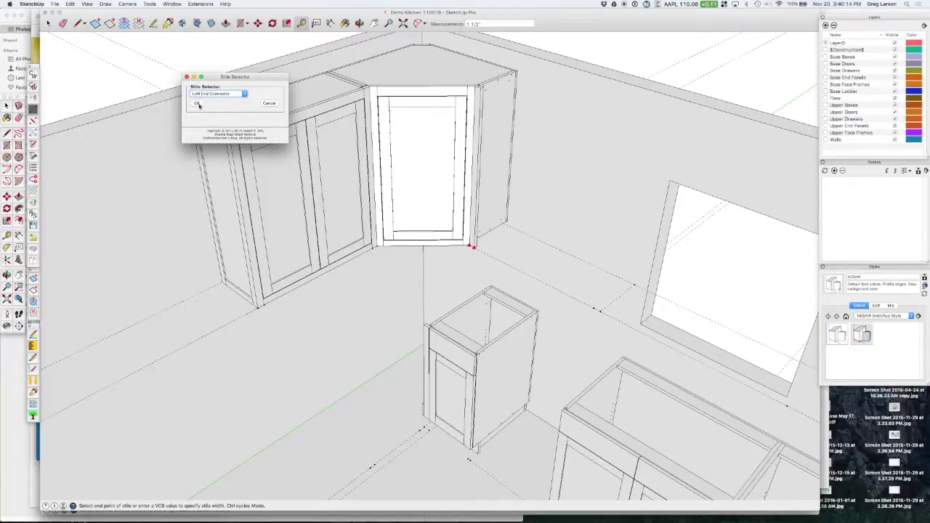
key(Return)
key(Escape)
Place a Right End Panel stile further along the right wall
click(603, 305)
click(596, 309)
click(233, 94)
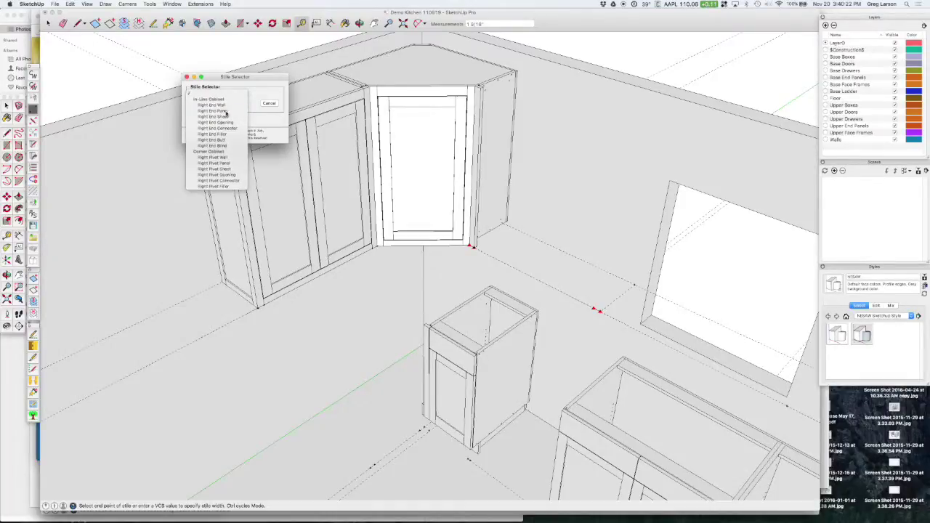
click(212, 110)
click(197, 103)
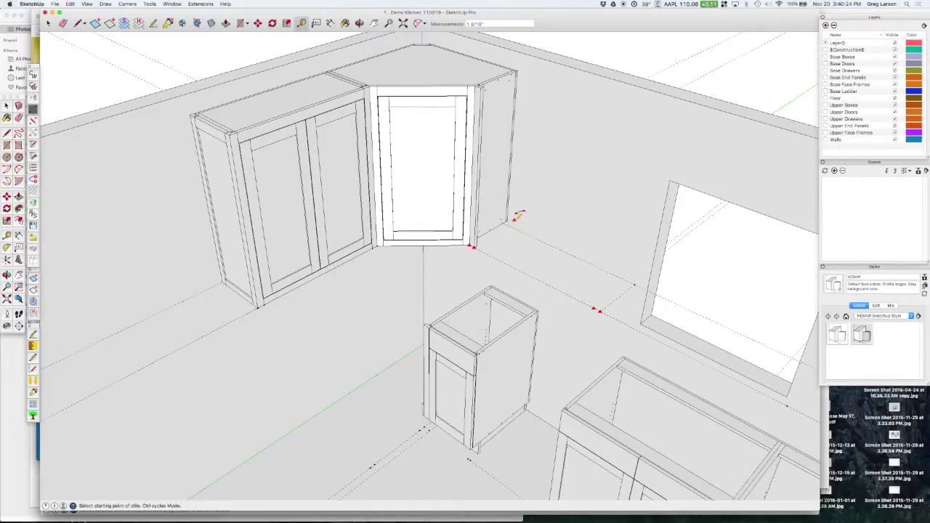
Add a Standard Upper box with 2 doors on the right wall
click(563, 218)
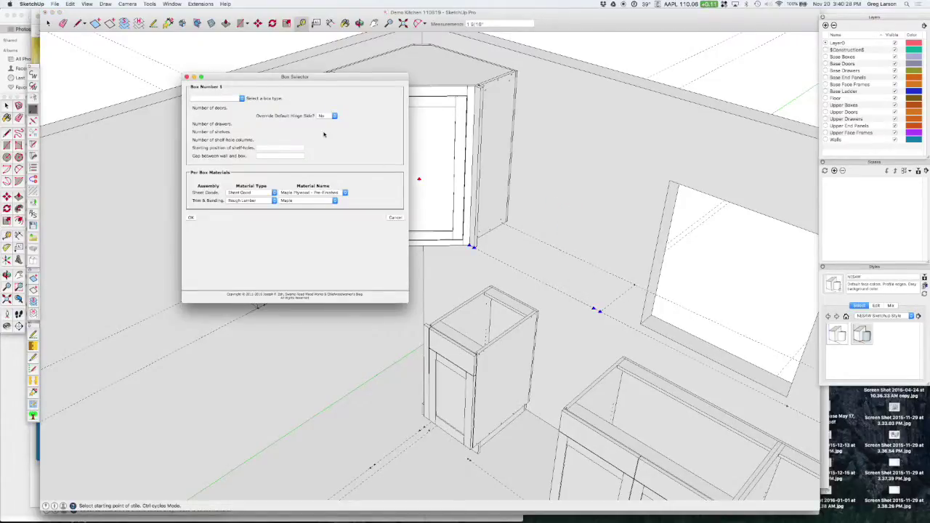
click(233, 101)
click(231, 104)
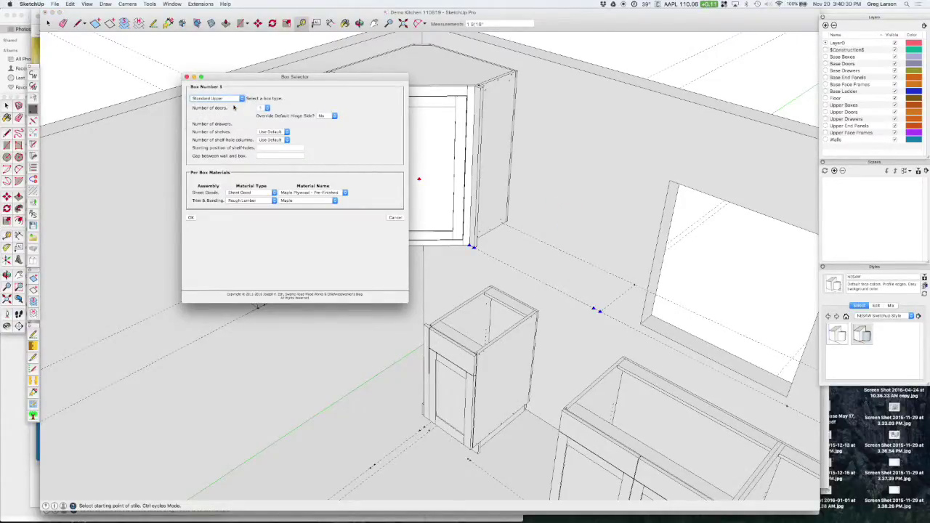
click(262, 108)
click(260, 119)
click(190, 218)
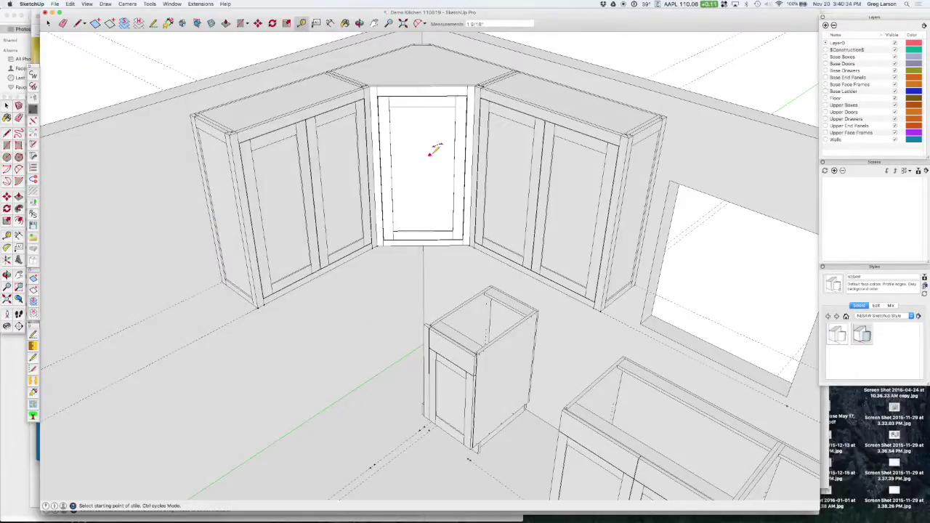
middle_drag(522, 67, 510, 131)
Select the stile between the corner and right-wall cabinets and unlock it
scroll(508, 135, up, 5)
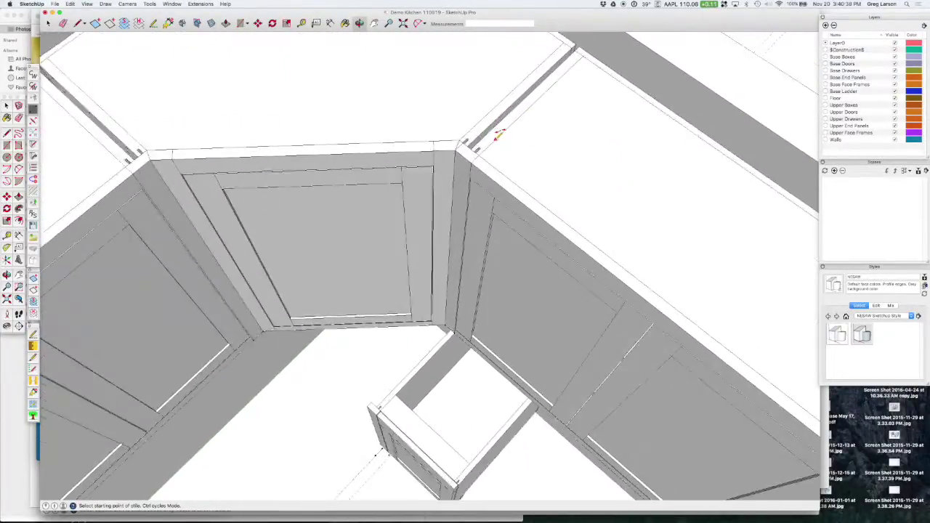
key(space)
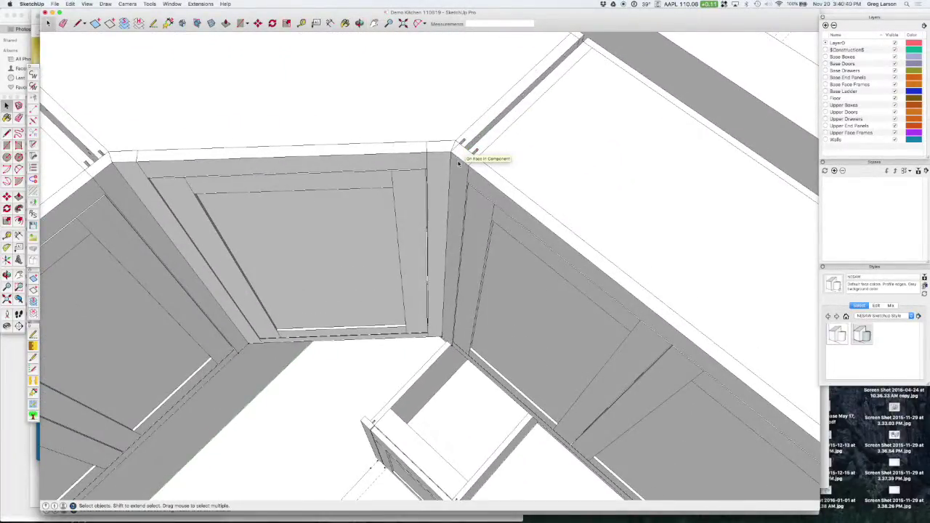
click(462, 160)
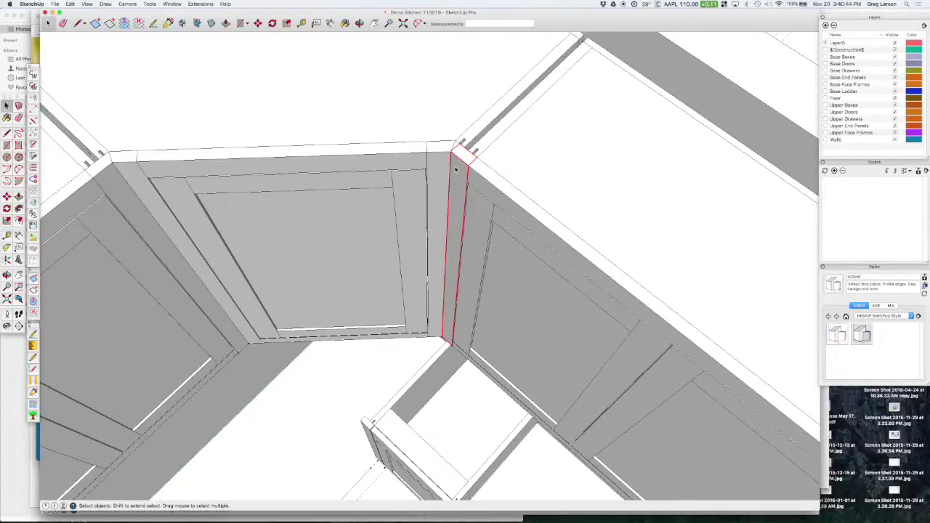
right_click(459, 161)
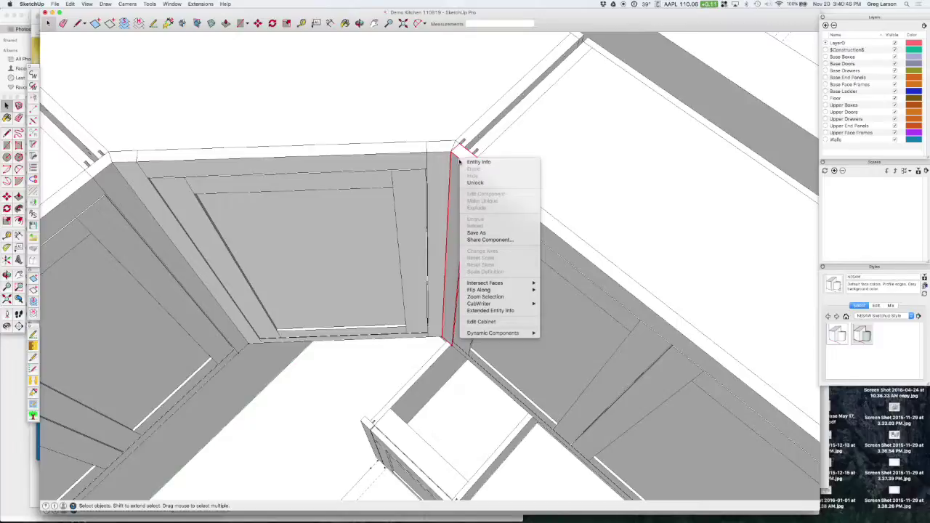
click(476, 182)
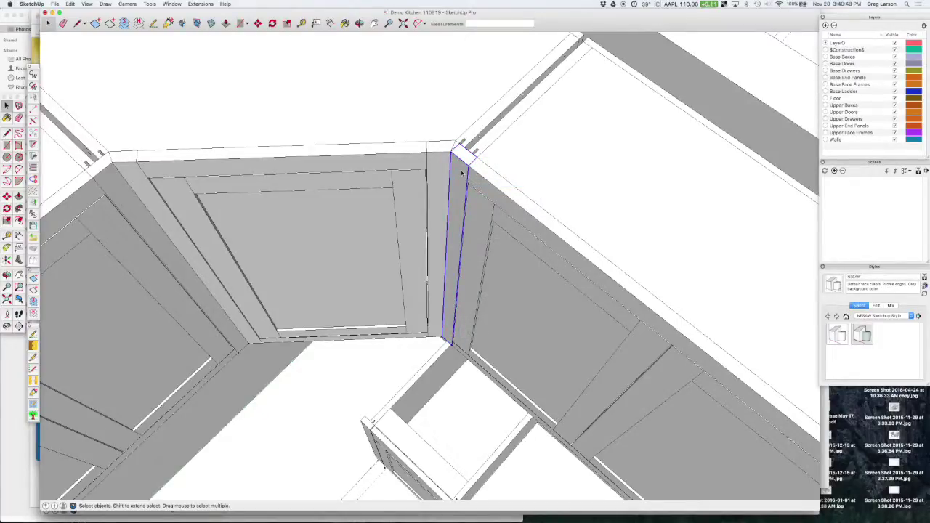
key(Escape)
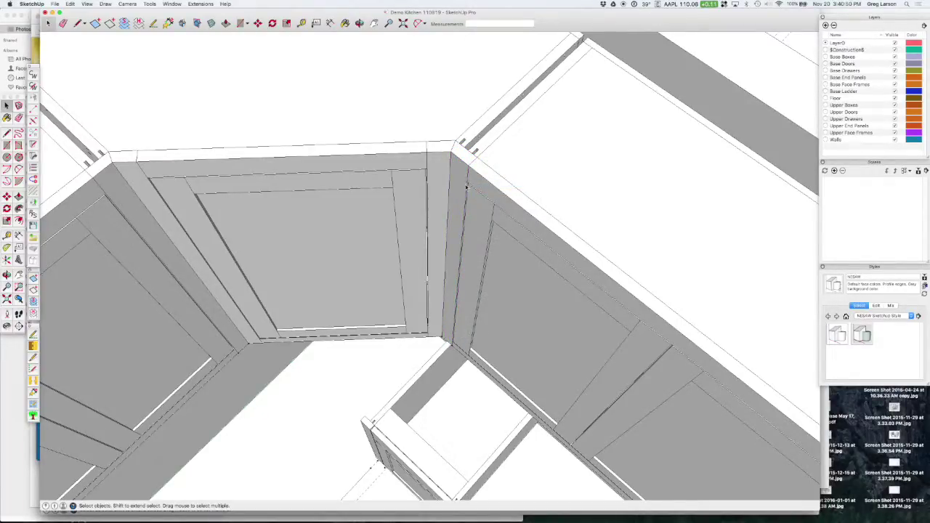
middle_drag(466, 188, 502, 154)
scroll(503, 186, down, 3)
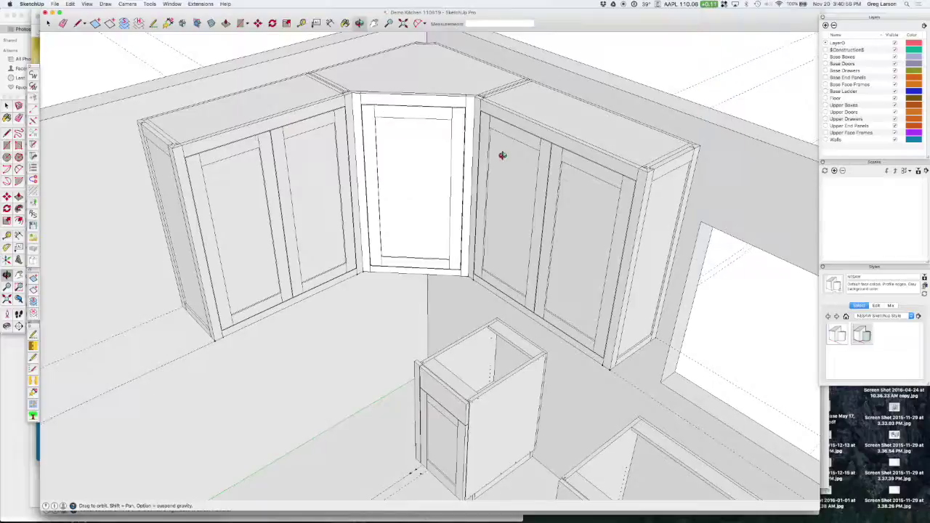
scroll(502, 155, down, 3)
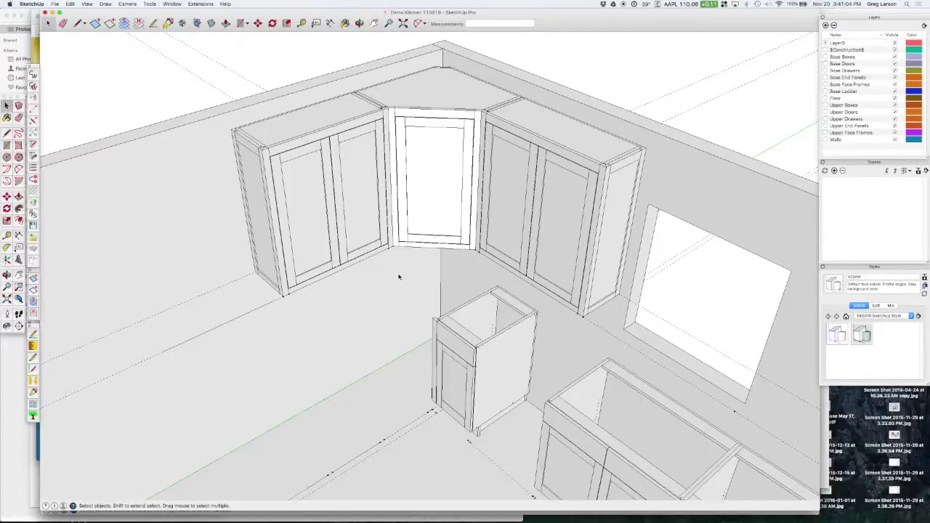
scroll(398, 276, down, 4)
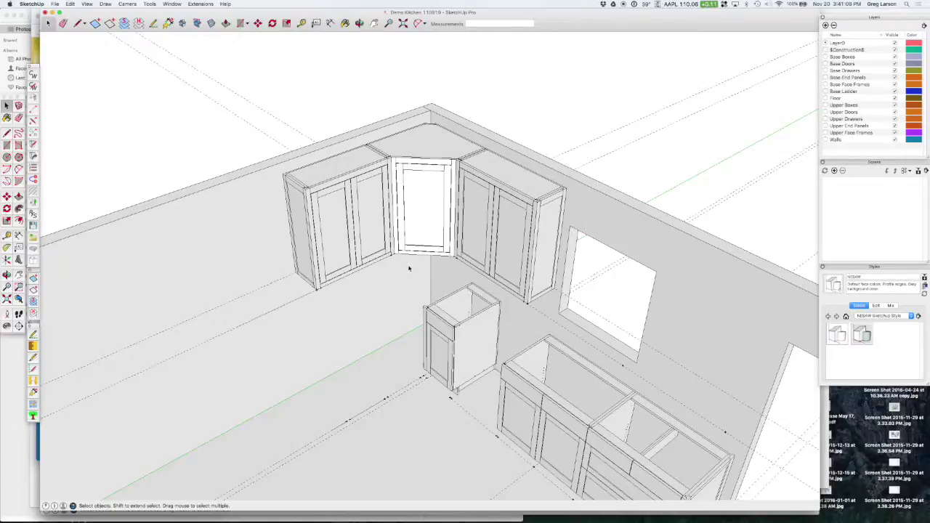
scroll(408, 269, up, 1)
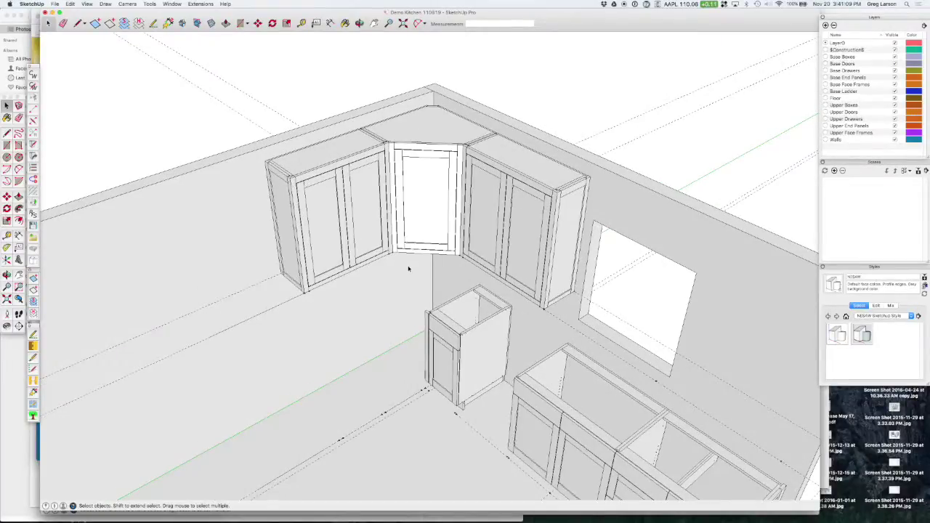
click(173, 4)
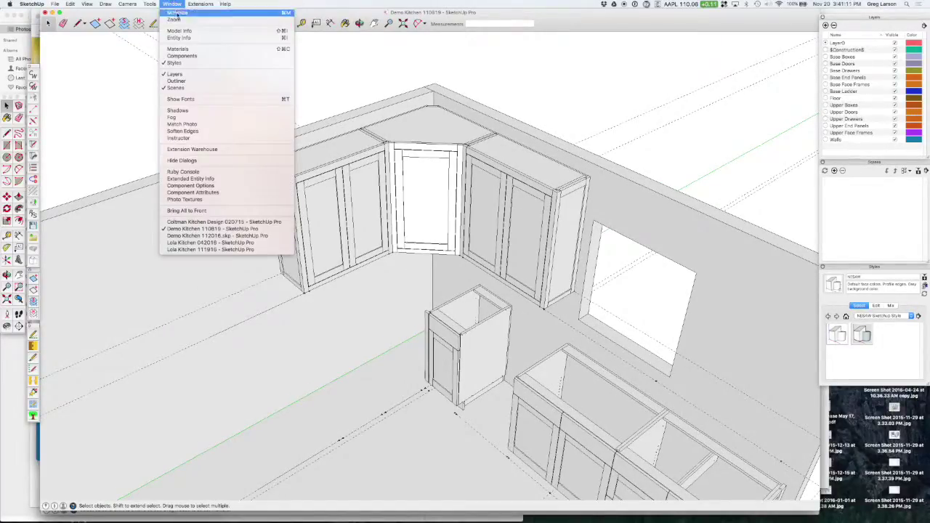
Switch to the other Demo Kitchen model and set its CabWriter cabinet style to Frameless
click(215, 236)
middle_drag(488, 205, 483, 305)
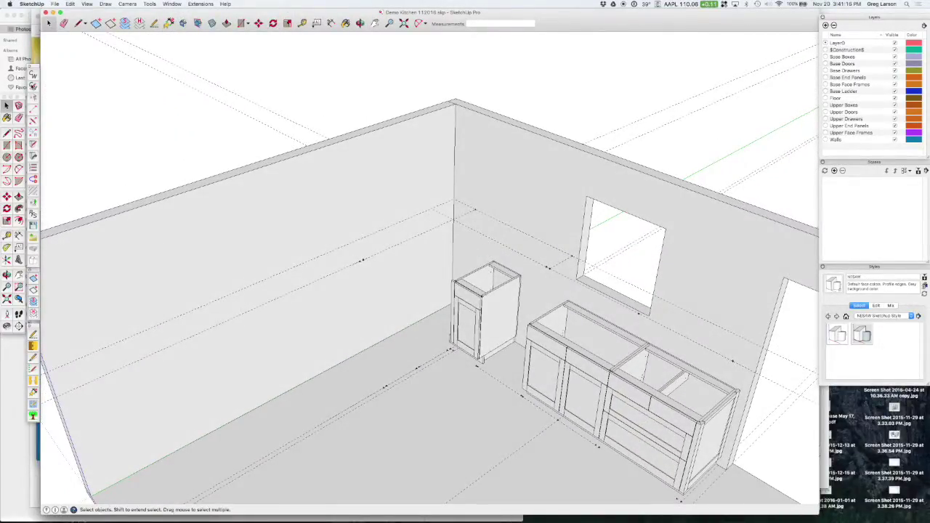
click(33, 87)
click(410, 111)
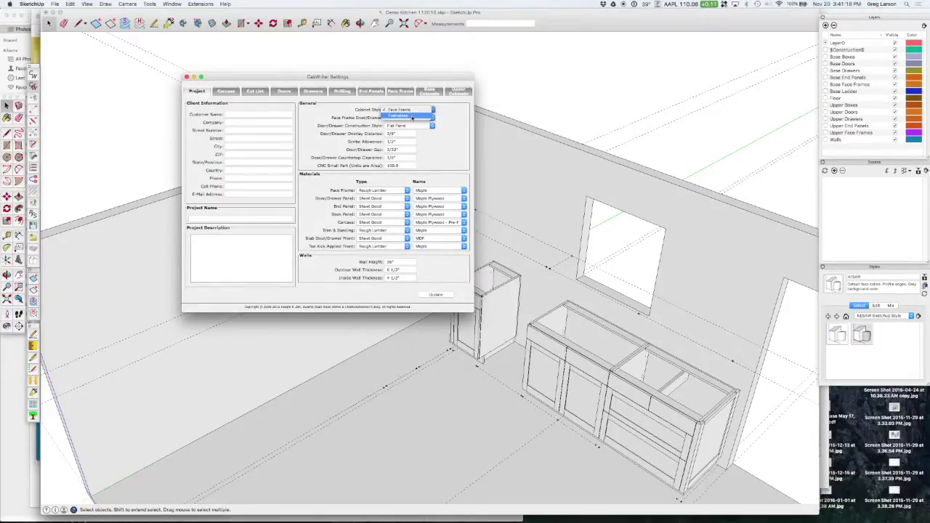
click(406, 119)
click(398, 91)
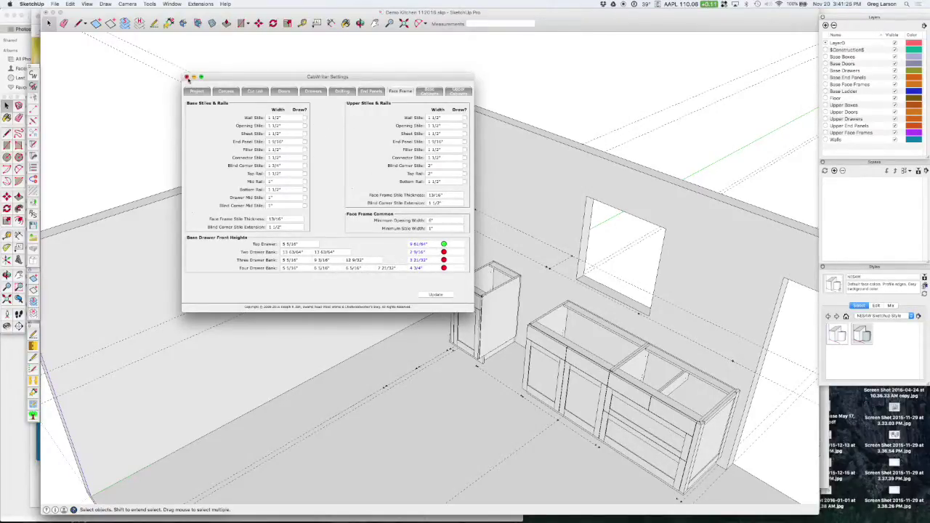
click(187, 77)
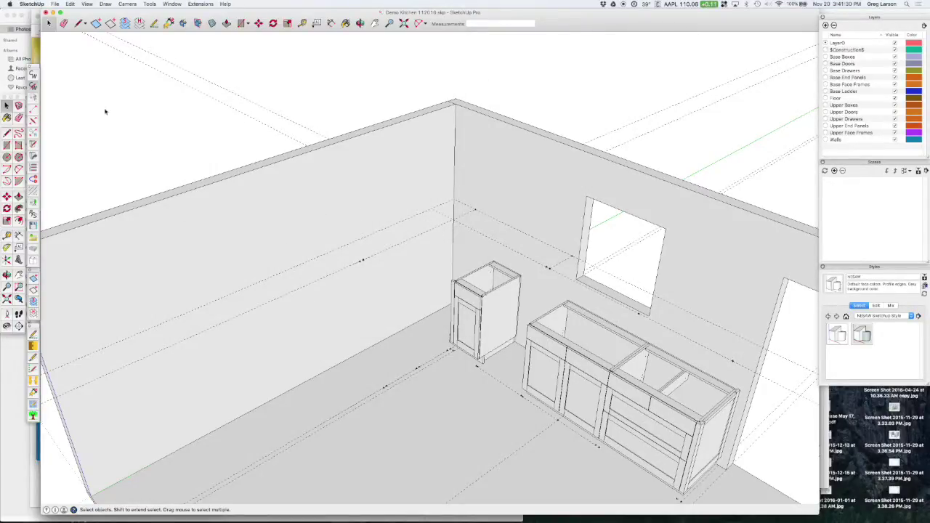
Draw a 28-inch line from the wall corner along the left wall's guide line
click(32, 335)
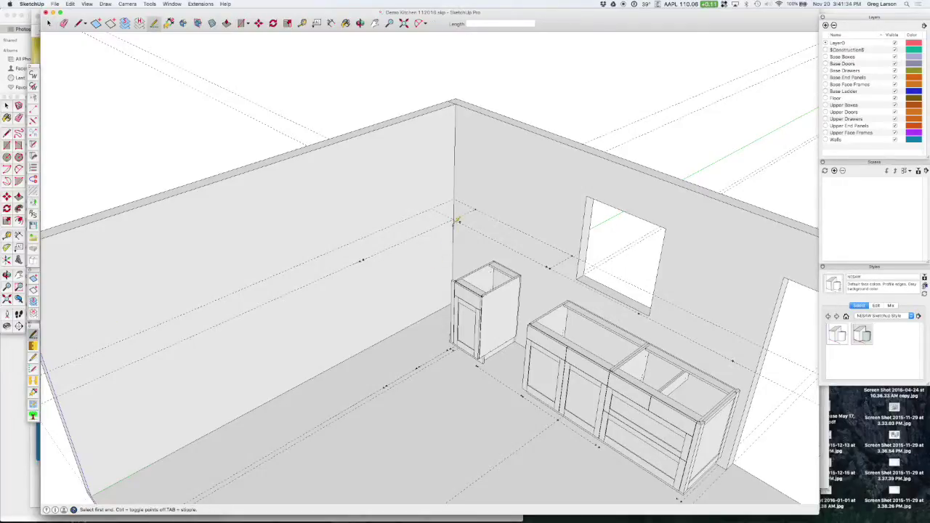
click(475, 210)
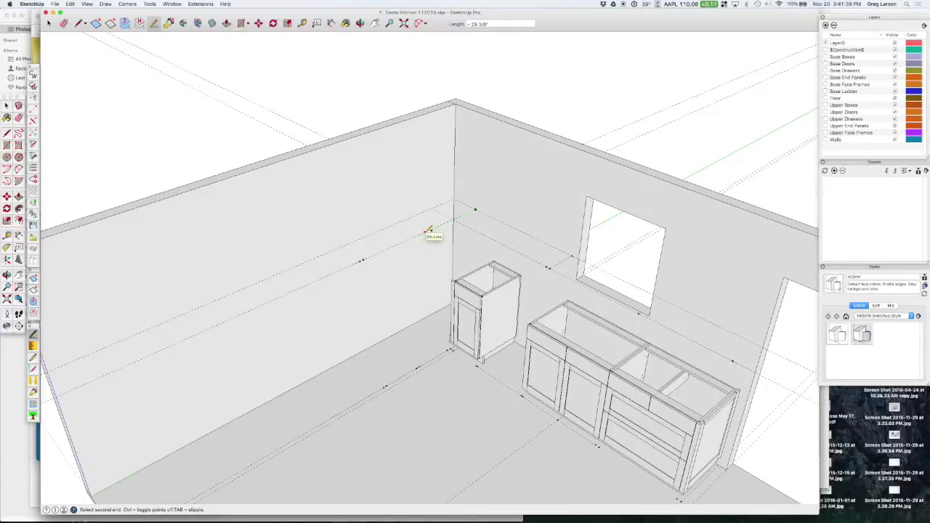
text(28)
key(Return)
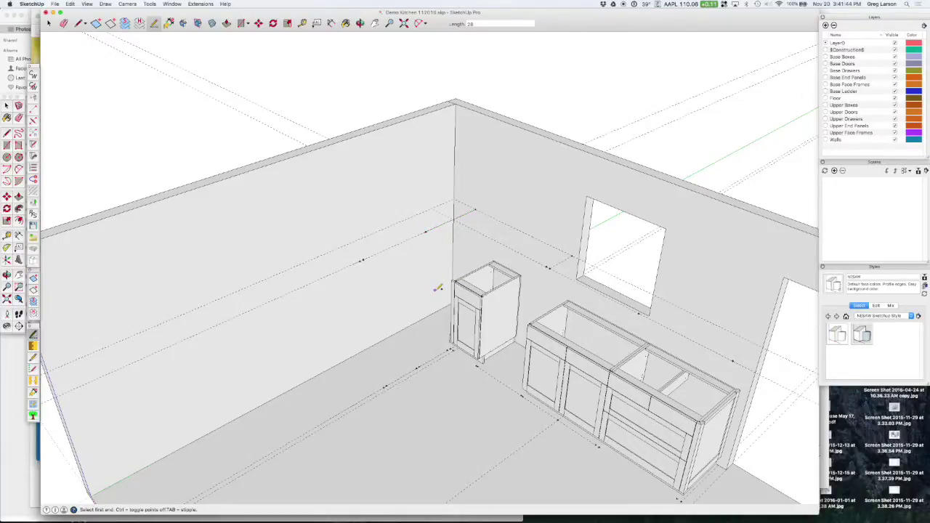
click(32, 109)
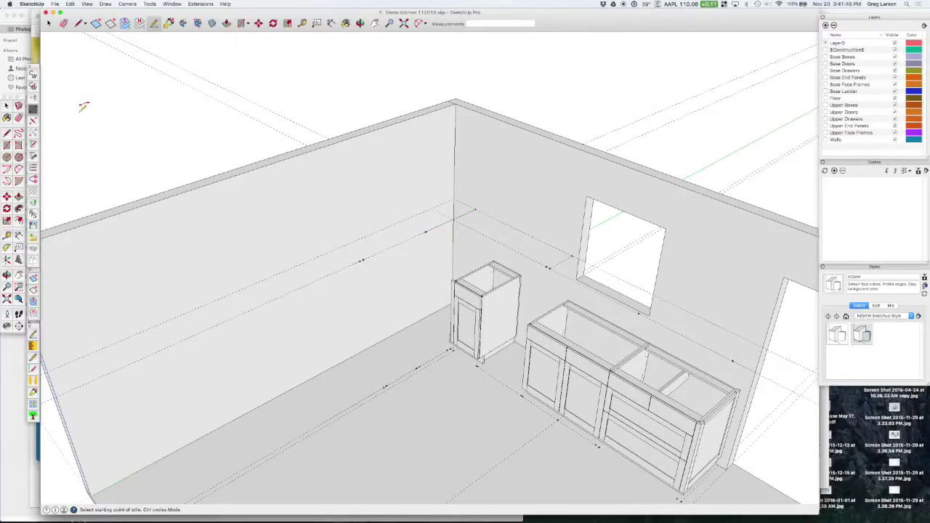
middle_drag(484, 216, 499, 218)
Place a Right Pivot Connector stile at the wall corner
click(466, 219)
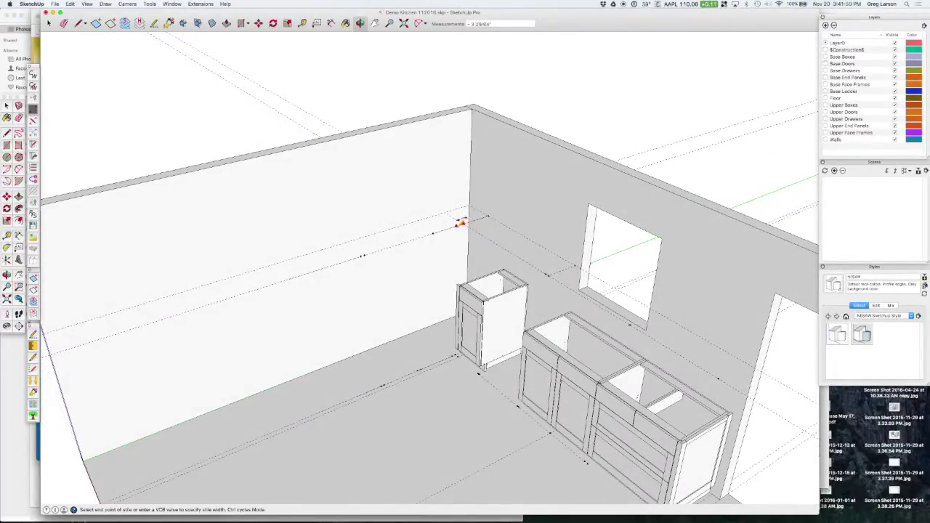
click(233, 95)
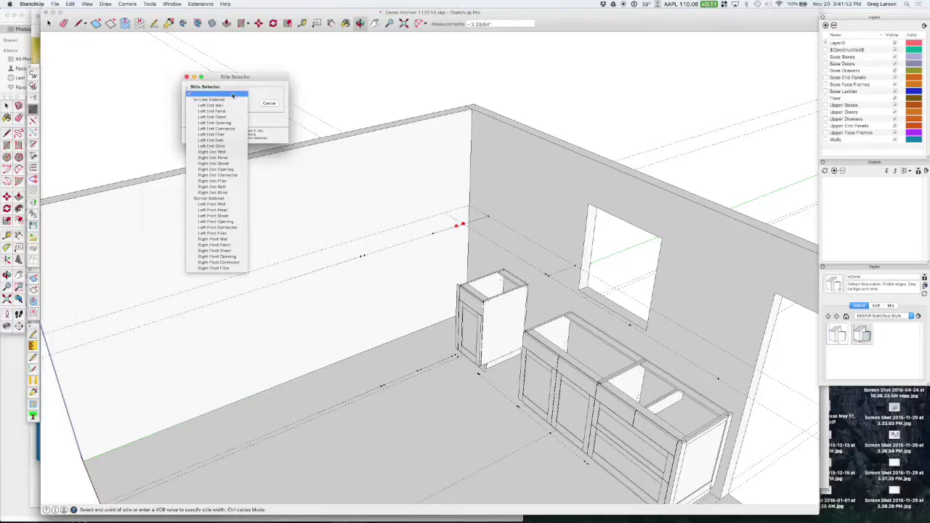
click(233, 262)
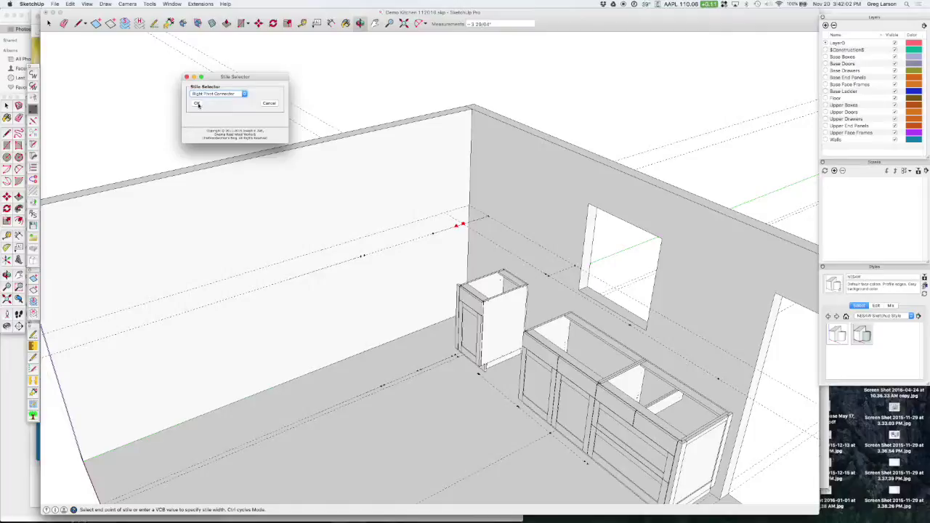
key(Return)
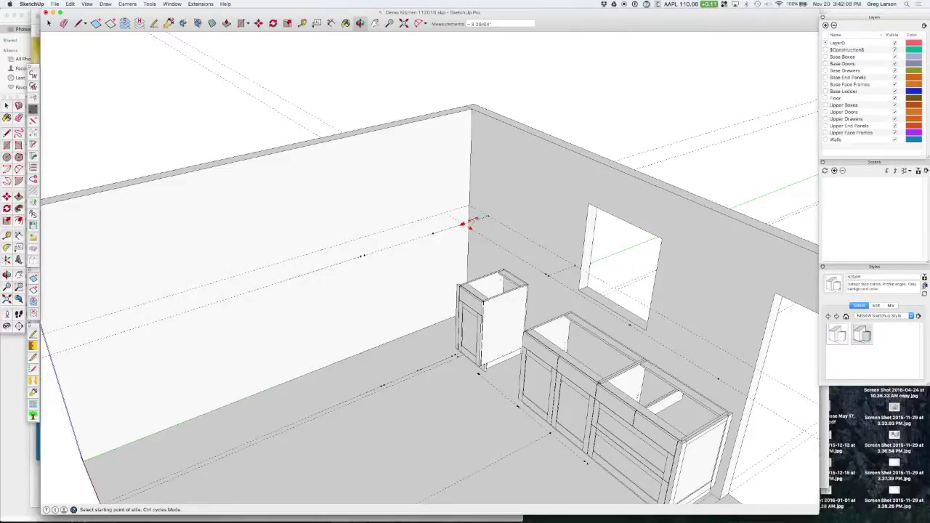
Place a left-end stile at the 28-inch mark on the left wall
click(364, 255)
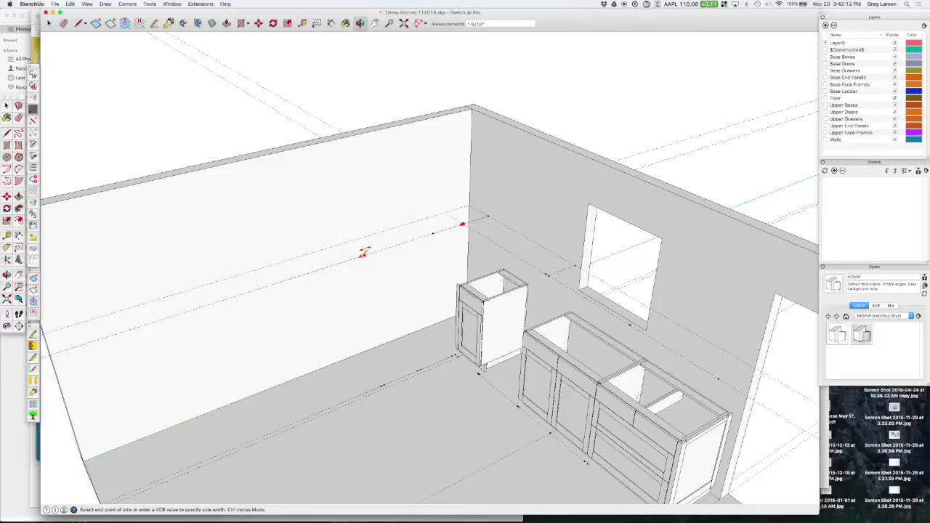
key(Escape)
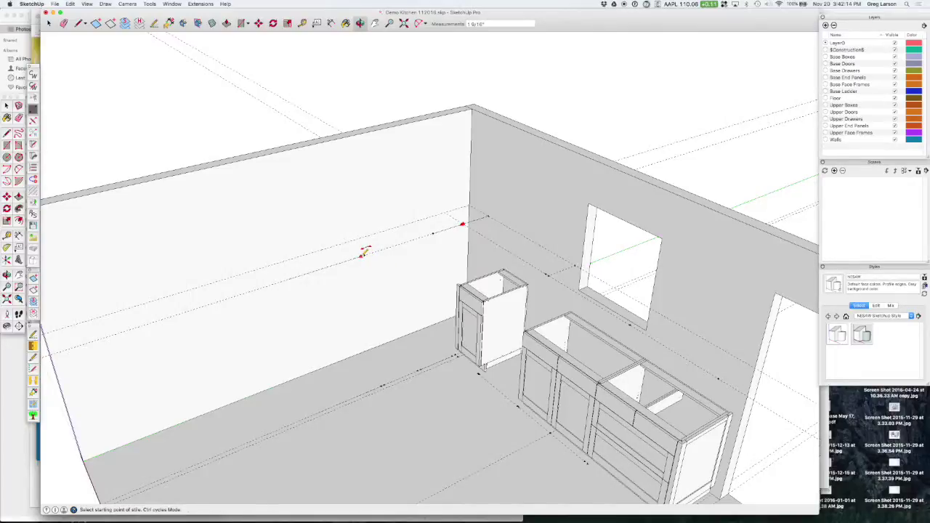
click(364, 254)
click(370, 254)
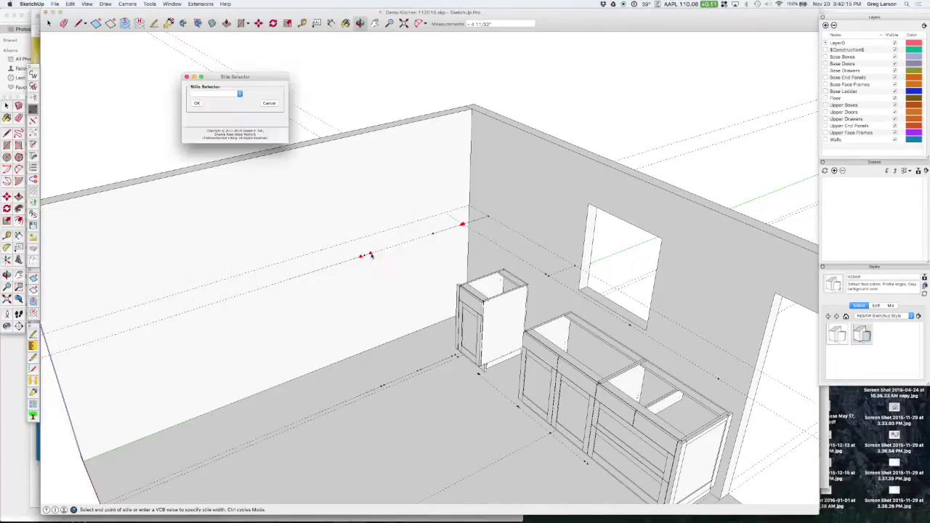
click(216, 94)
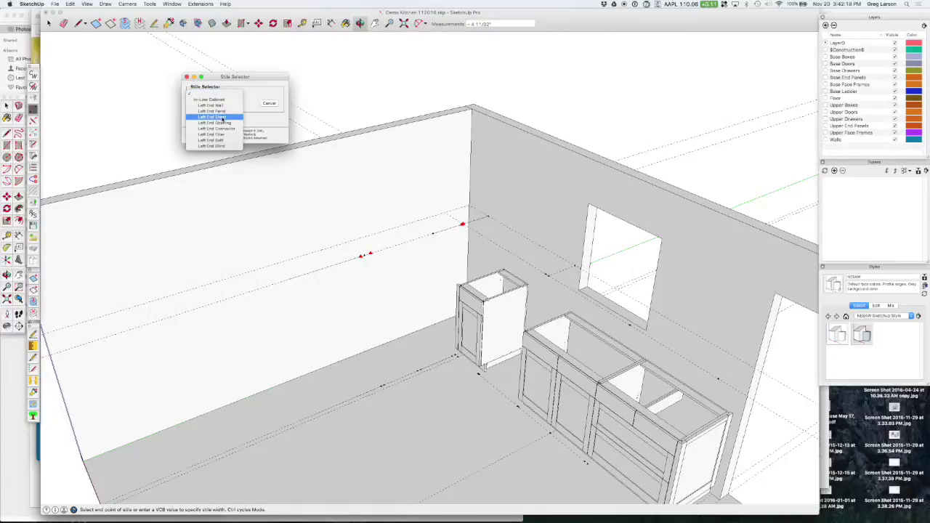
click(207, 106)
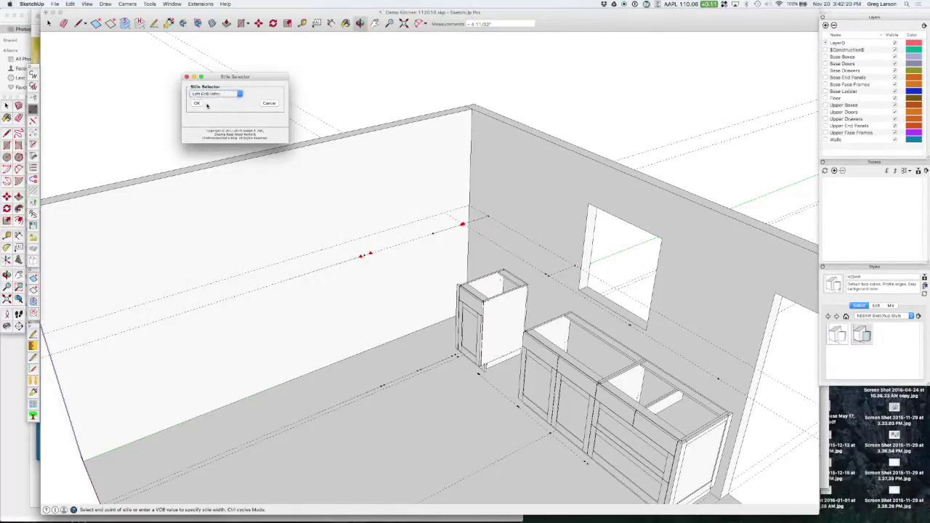
click(198, 104)
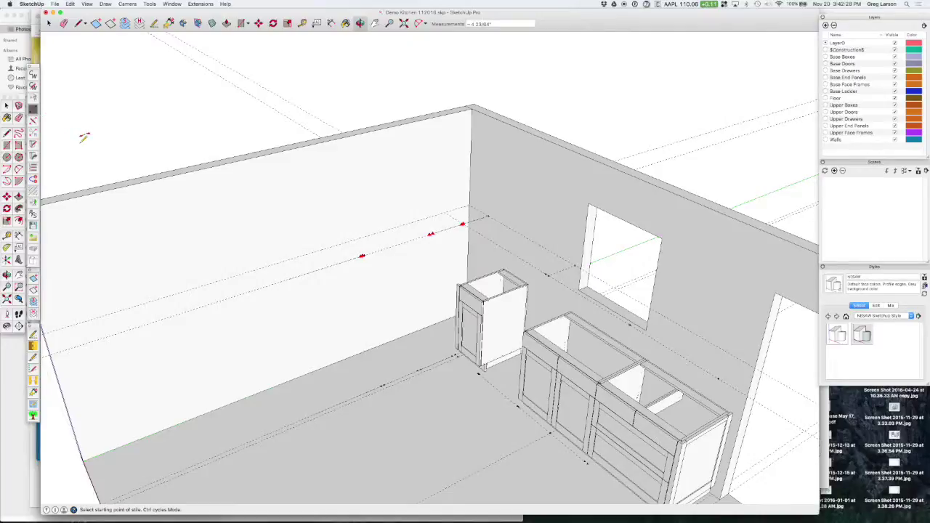
Set the first cabinet box between the stiles to Diagonal Corner Upper
click(220, 208)
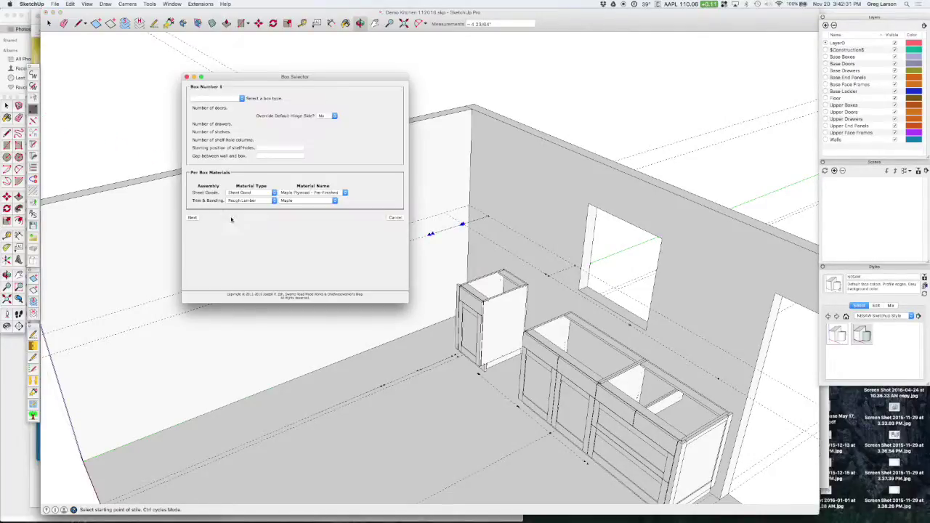
click(233, 102)
click(227, 123)
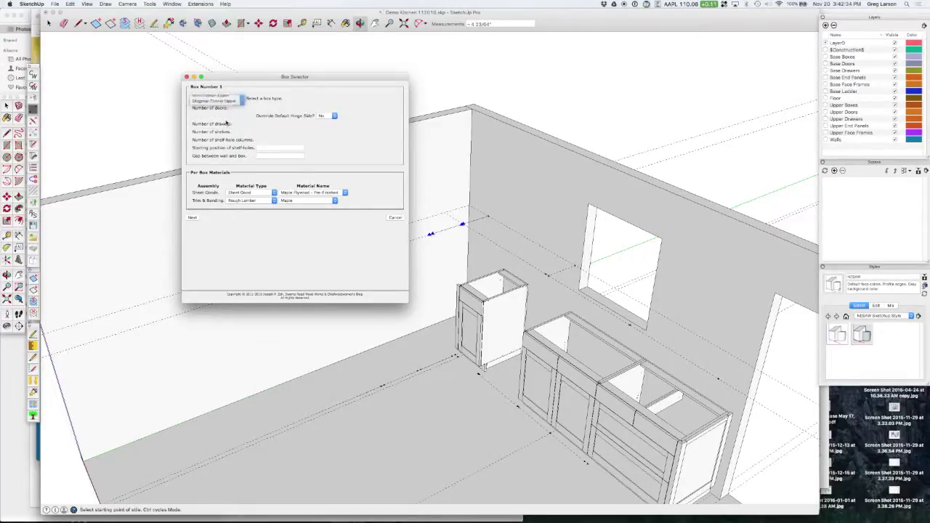
Make Box 2 a two-door Standard Upper and build both cabinets
click(195, 219)
drag(279, 81, 180, 79)
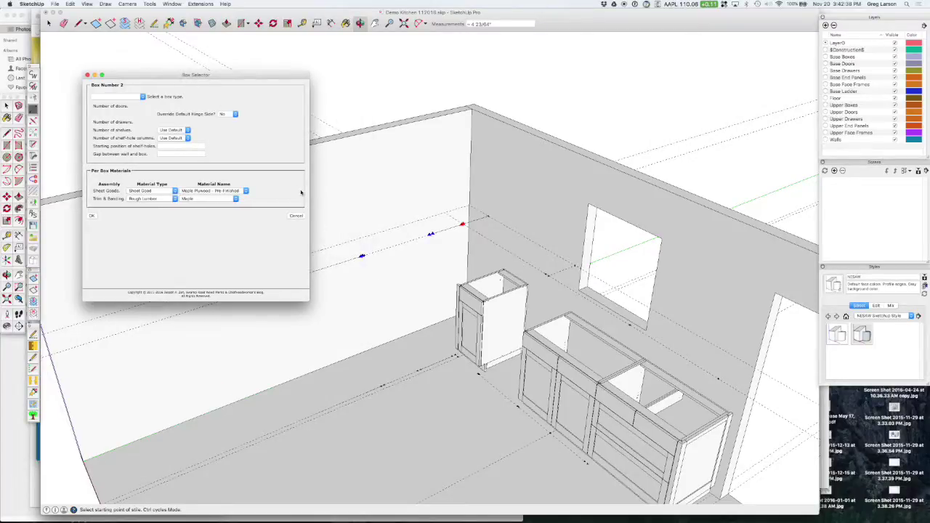
click(129, 98)
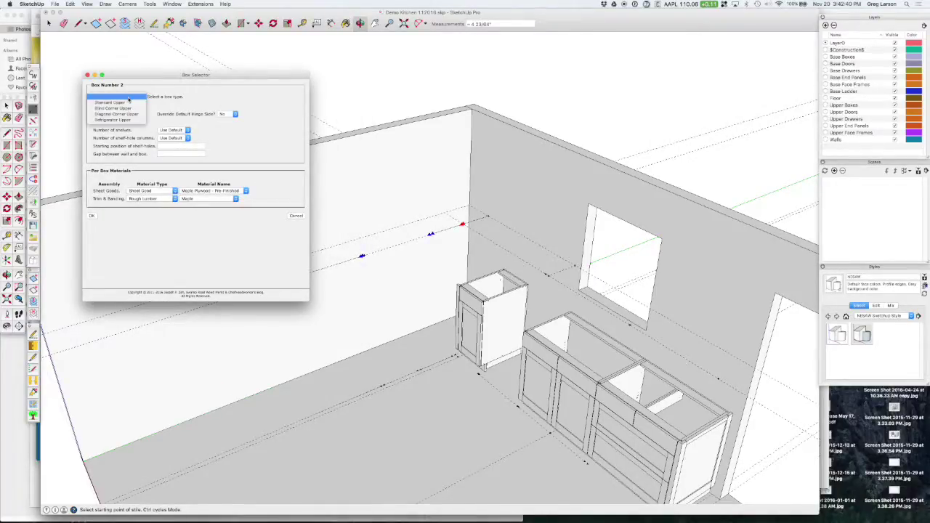
click(124, 102)
click(164, 107)
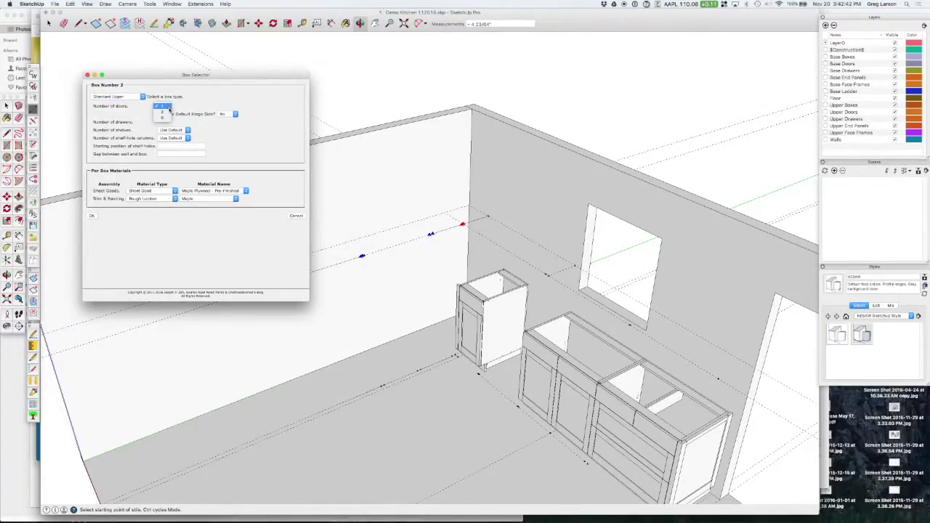
click(169, 111)
click(91, 216)
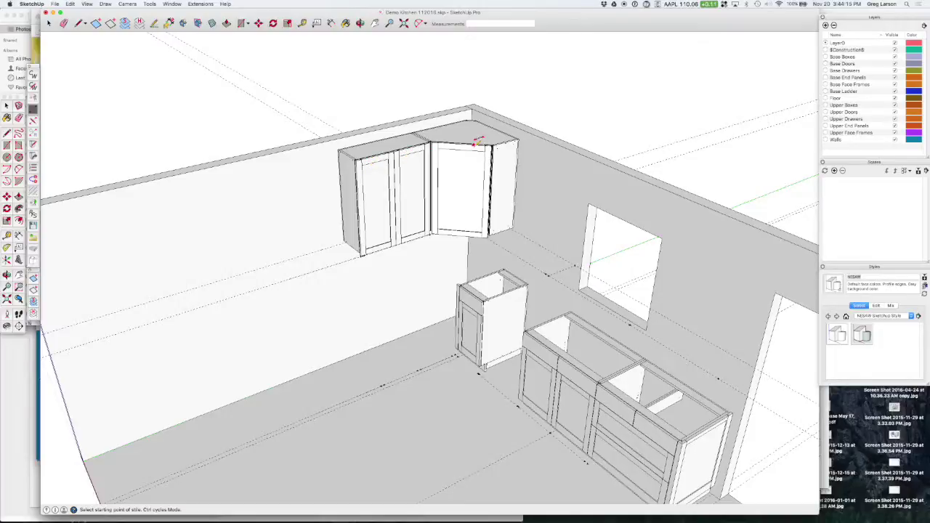
scroll(479, 140, up, 5)
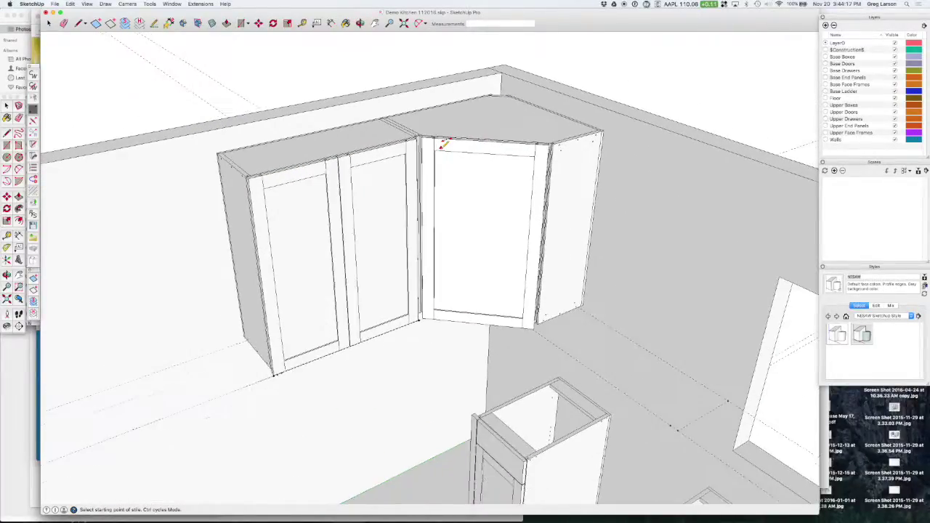
Measure the corner cabinet's top wall-side edge with Tape Measure: 28 3/4 inches
scroll(443, 144, down, 5)
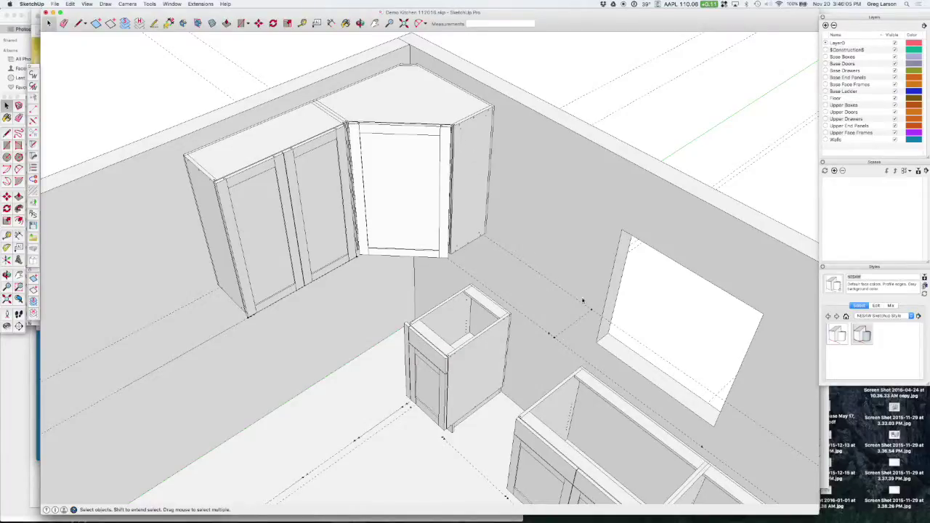
key(t)
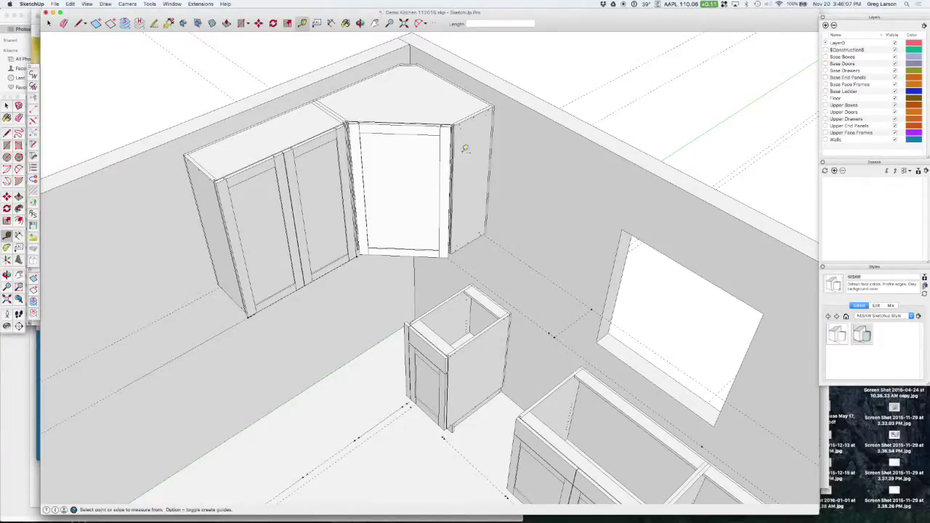
click(469, 117)
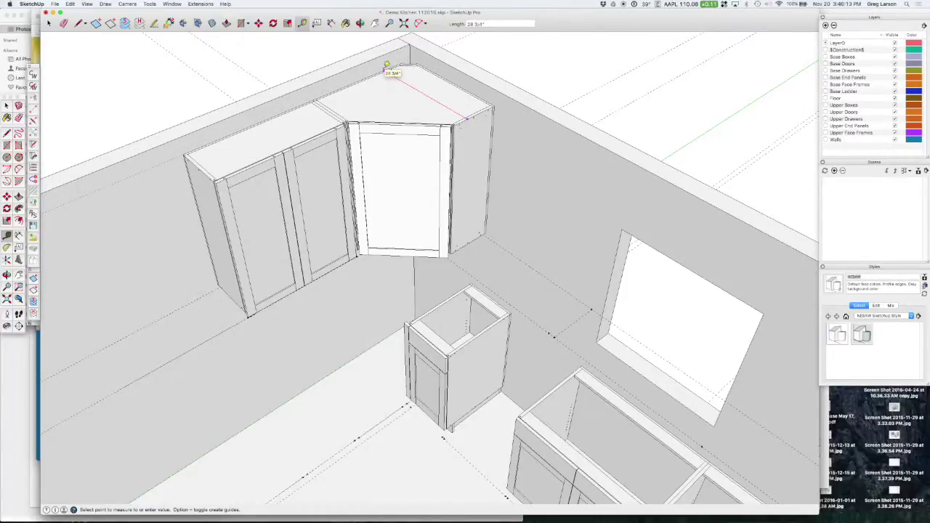
click(388, 66)
middle_drag(518, 304, 484, 204)
Draw a 28 3/4" line along the right wall beneath the corner cabinet
key(t)
scroll(480, 193, up, 5)
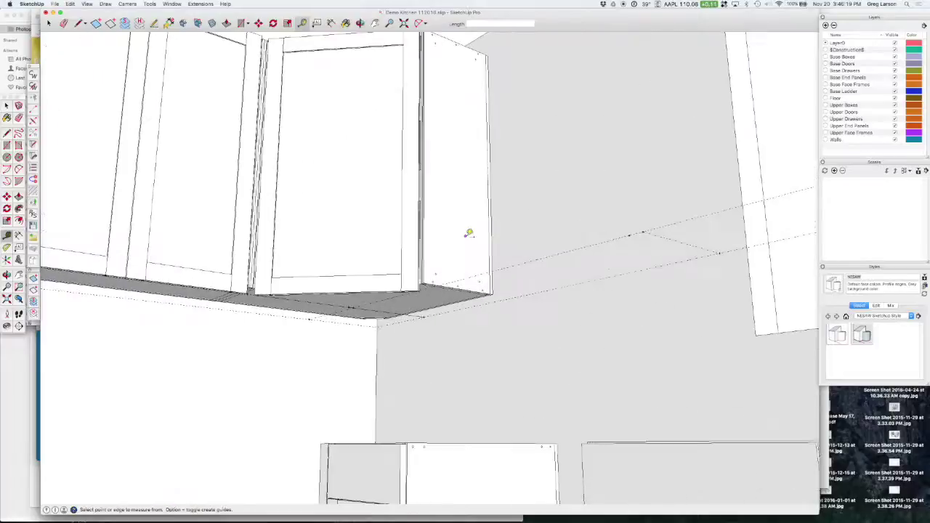
key(l)
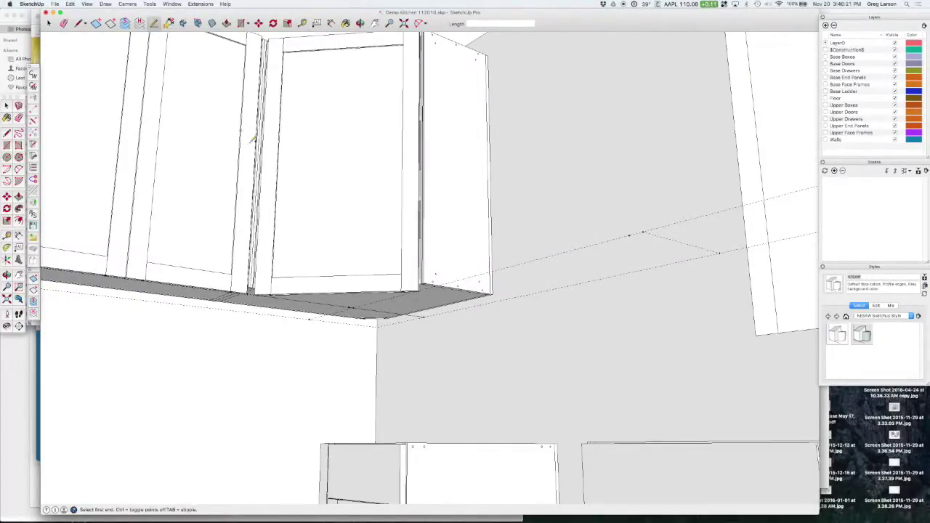
click(310, 321)
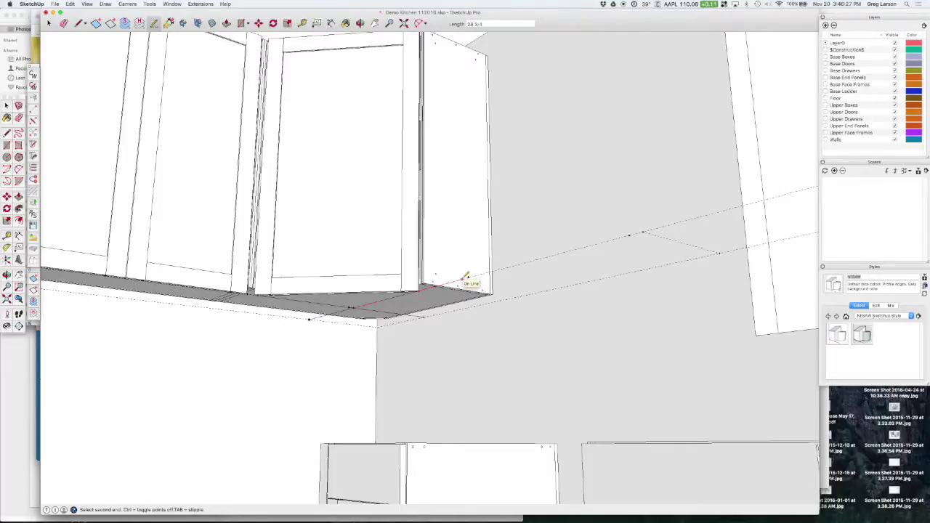
click(464, 278)
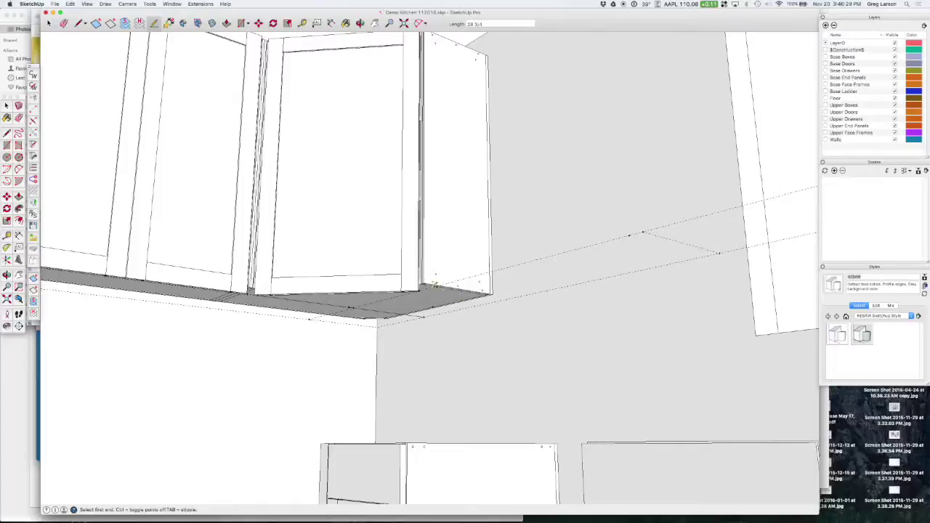
middle_drag(461, 250, 476, 293)
key(t)
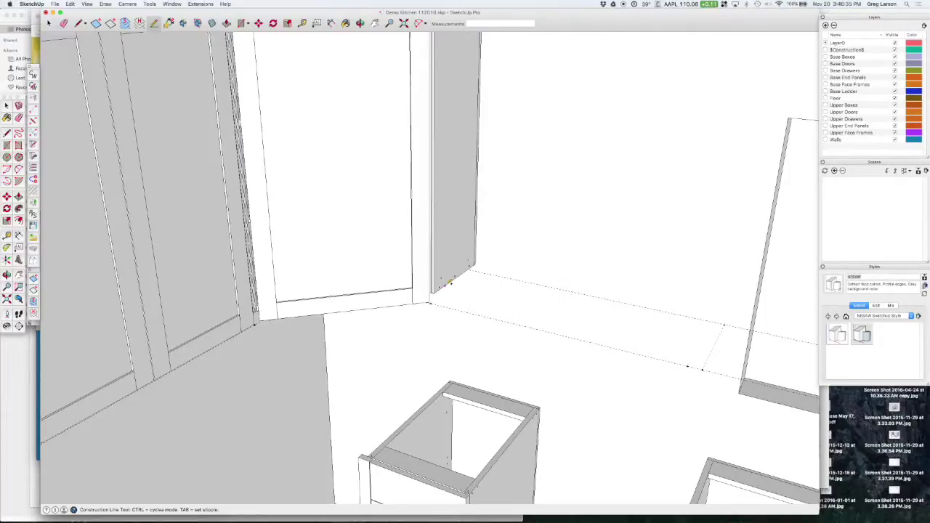
Place a Left End Connector stile at the corner cabinet's edge along the wall line
scroll(454, 286, down, 1)
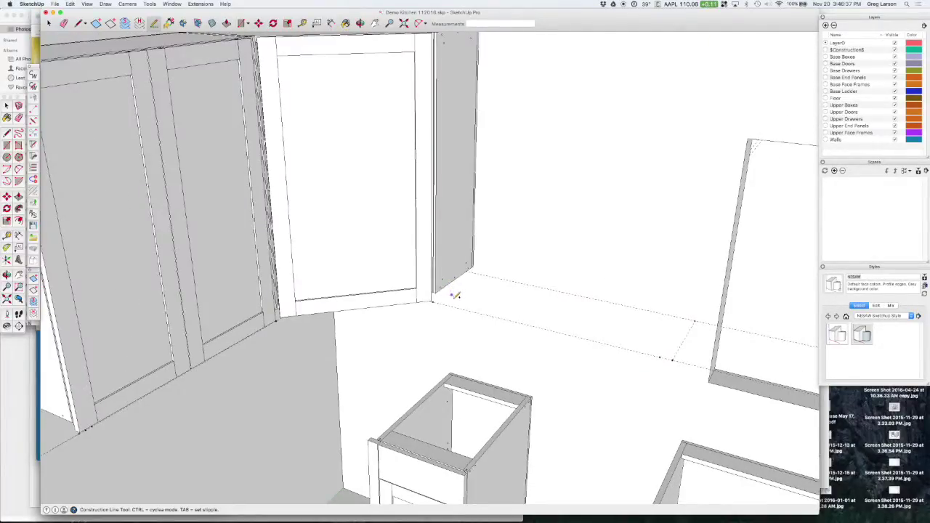
click(33, 108)
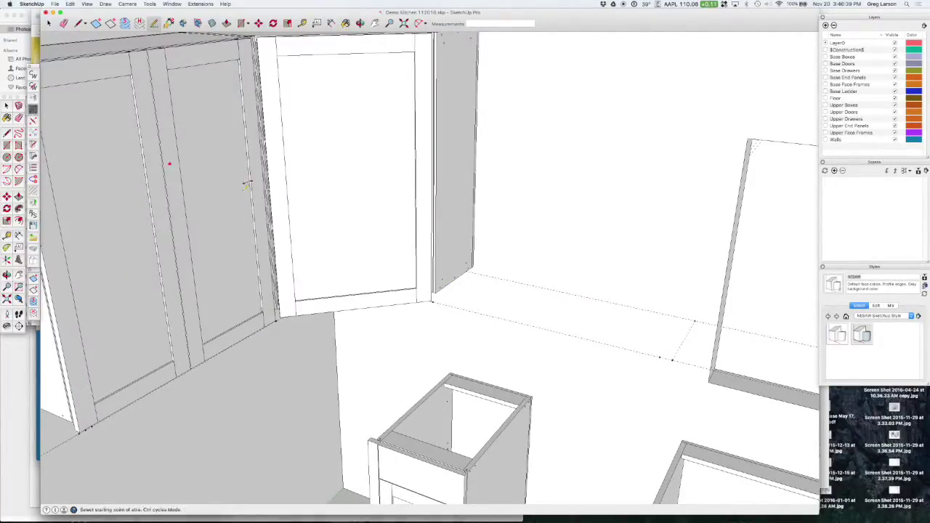
click(432, 301)
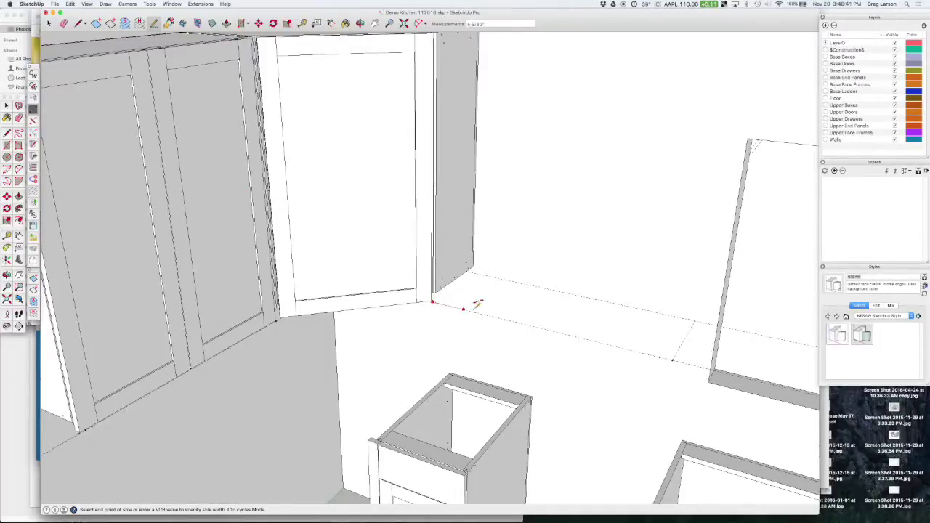
click(470, 311)
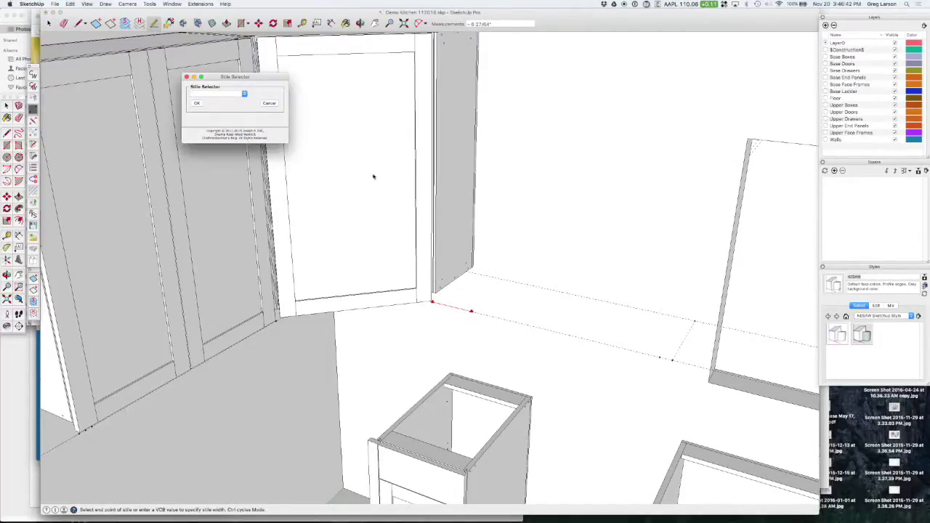
click(231, 99)
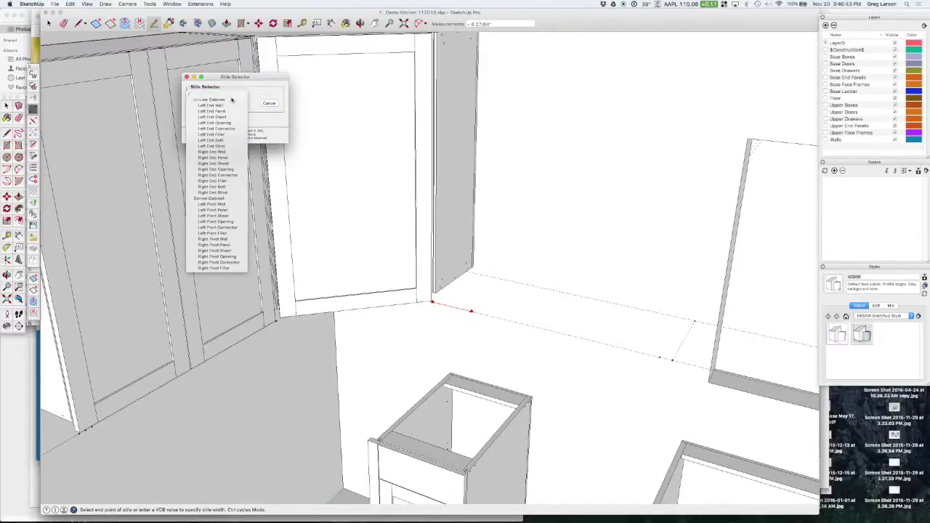
click(228, 130)
click(197, 104)
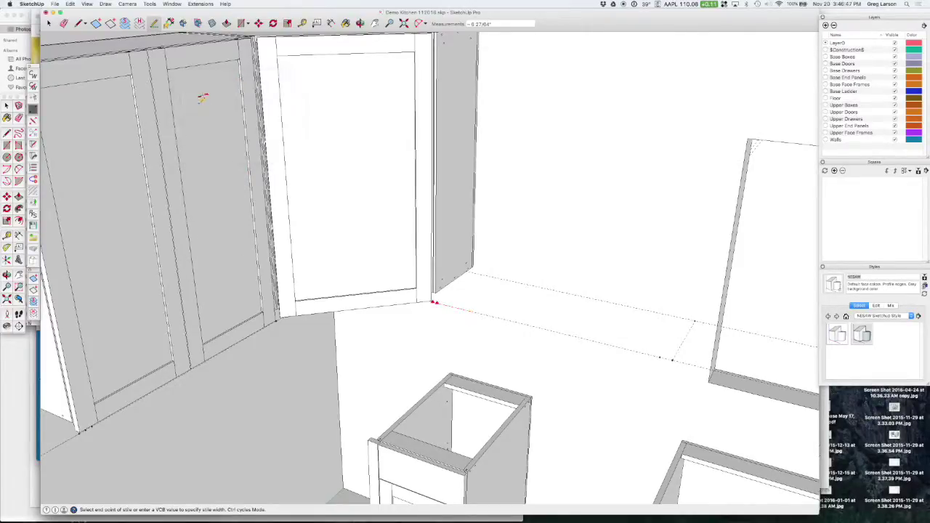
Place a Right End Panel stile farther along the right wall to bound the run
click(673, 359)
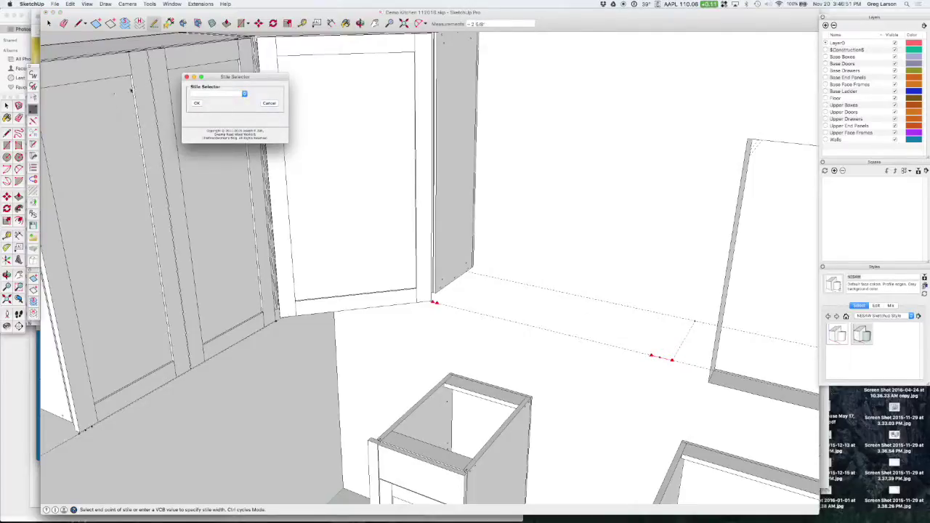
click(228, 94)
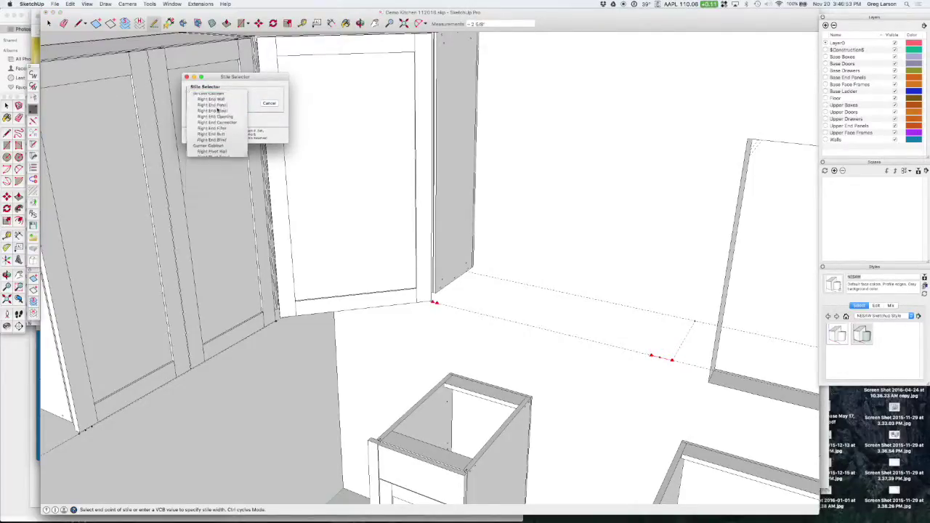
click(215, 110)
click(201, 104)
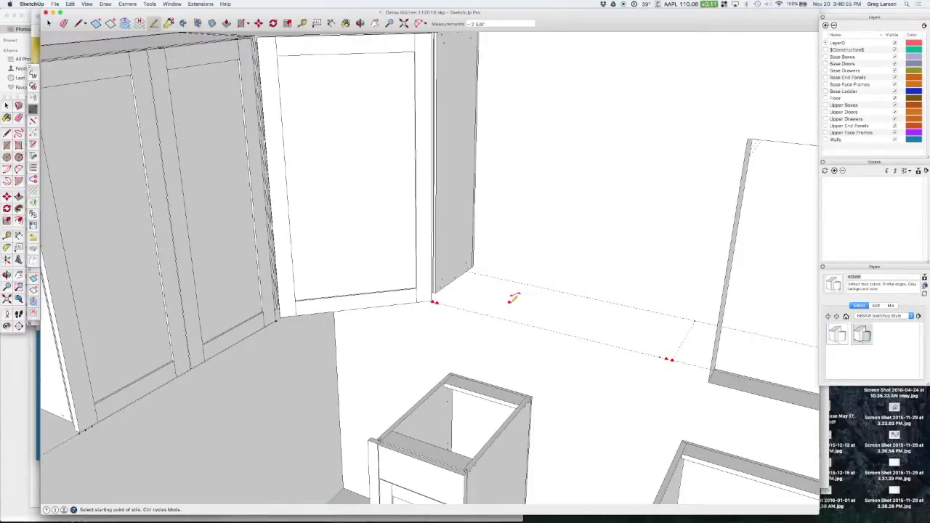
click(595, 275)
Insert a 2-door Standard Upper box beside the corner unit, then orbit to inspect the run
click(226, 98)
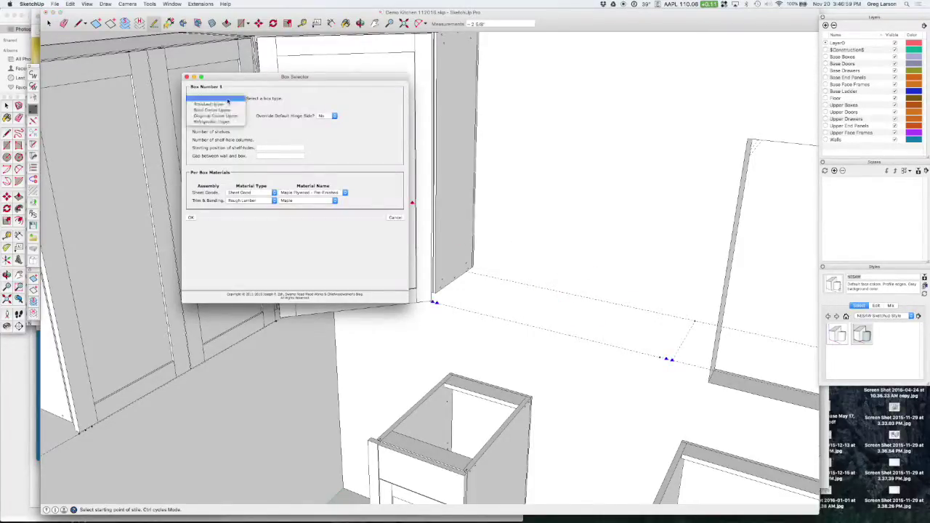
click(221, 103)
click(267, 107)
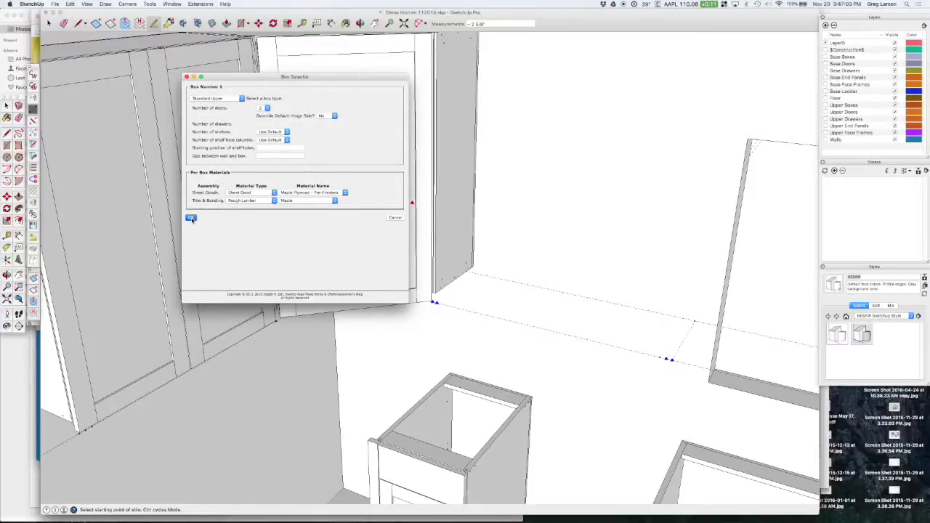
click(191, 218)
scroll(449, 182, down, 3)
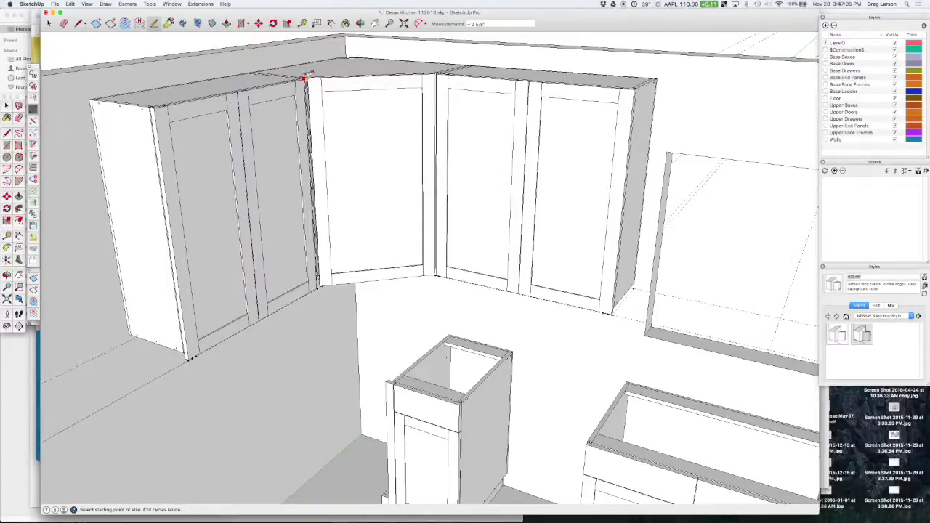
middle_drag(309, 76, 453, 224)
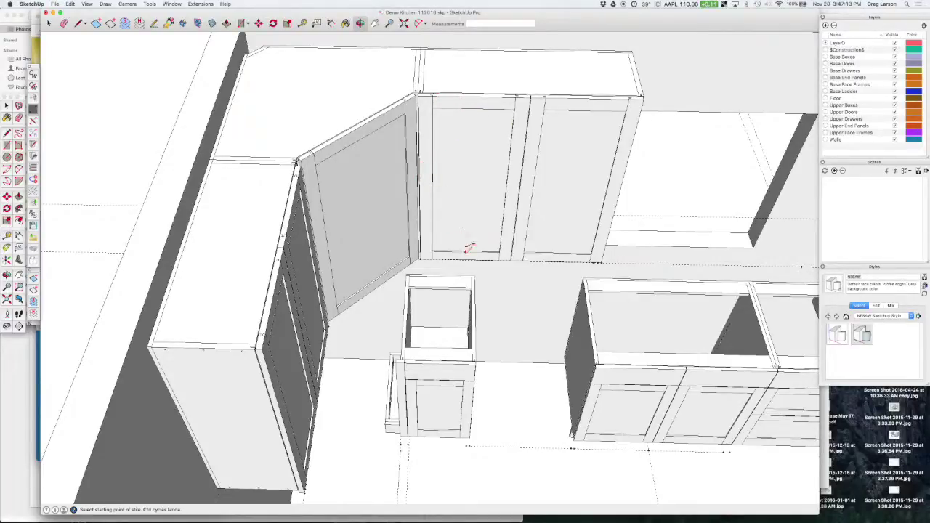
middle_drag(483, 291, 390, 187)
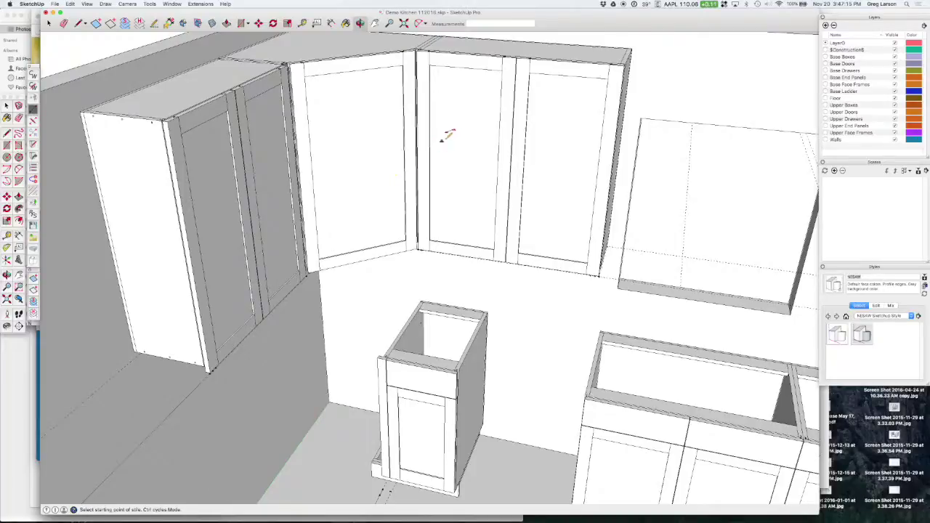